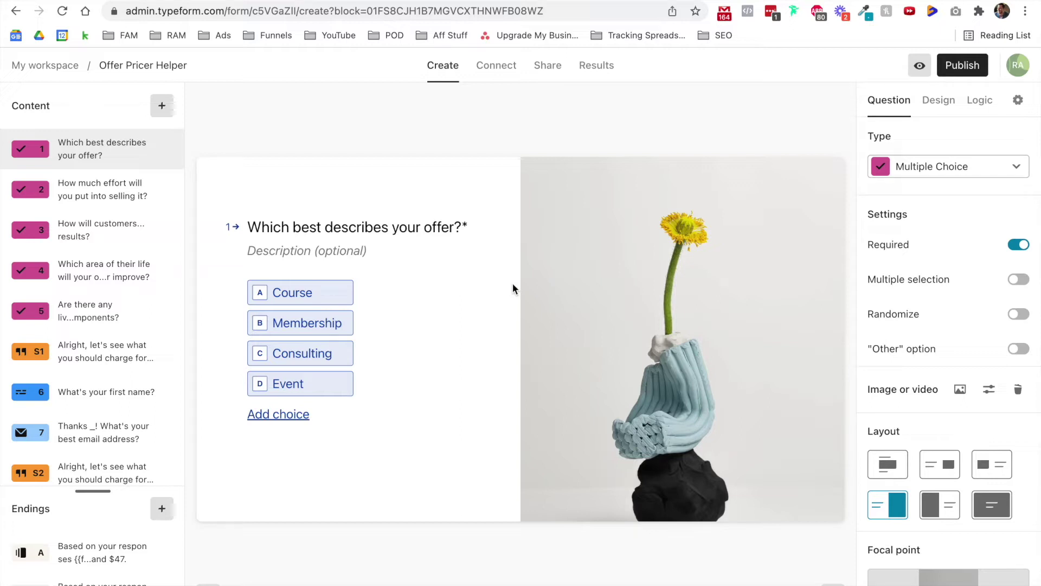
Step: Review questions 2–5 and statement S1, then open Ending A for the $17–$47 range
click(111, 200)
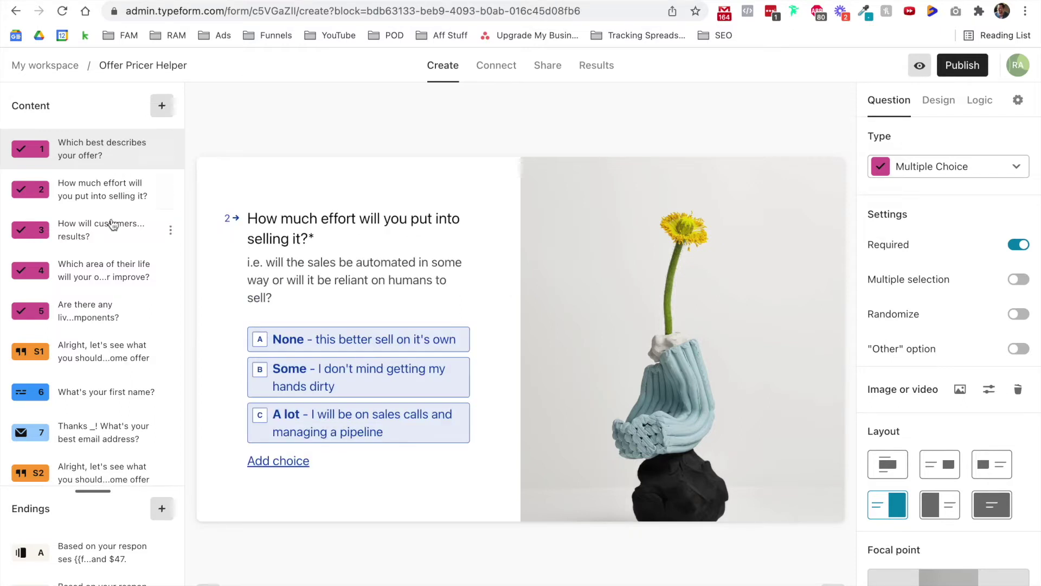
click(111, 237)
click(113, 282)
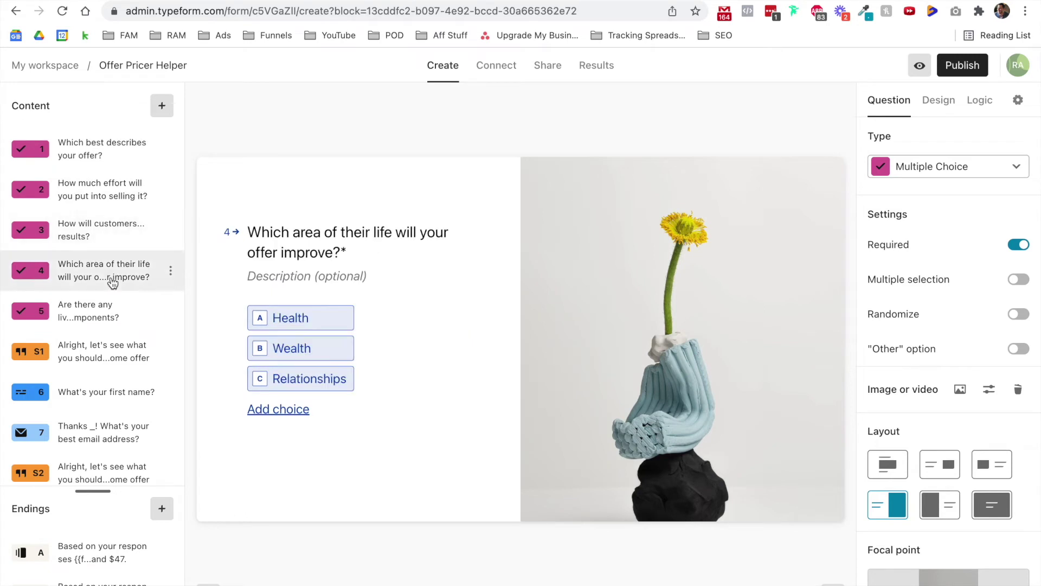
click(114, 317)
click(114, 358)
click(107, 304)
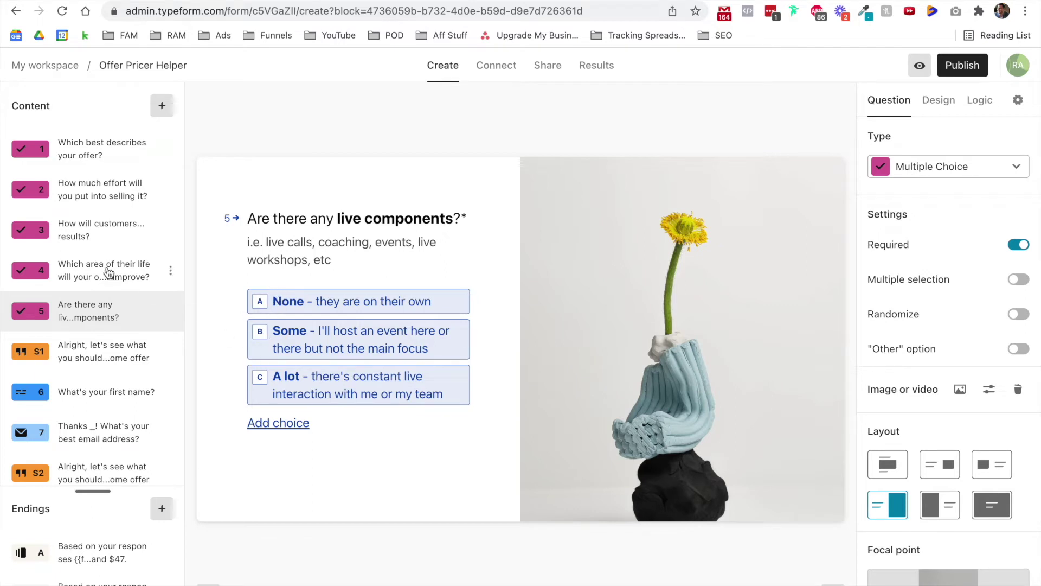
scroll(113, 326, down, 4)
click(121, 367)
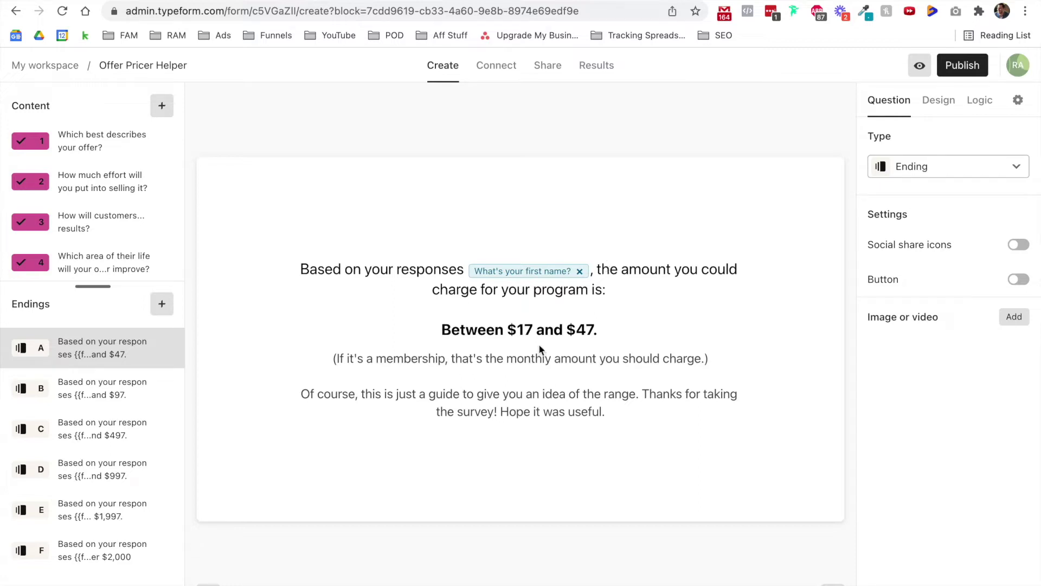
Step: Review endings B to F, then add a 'Create a typeform' button to the Over $2,000 ending
click(106, 404)
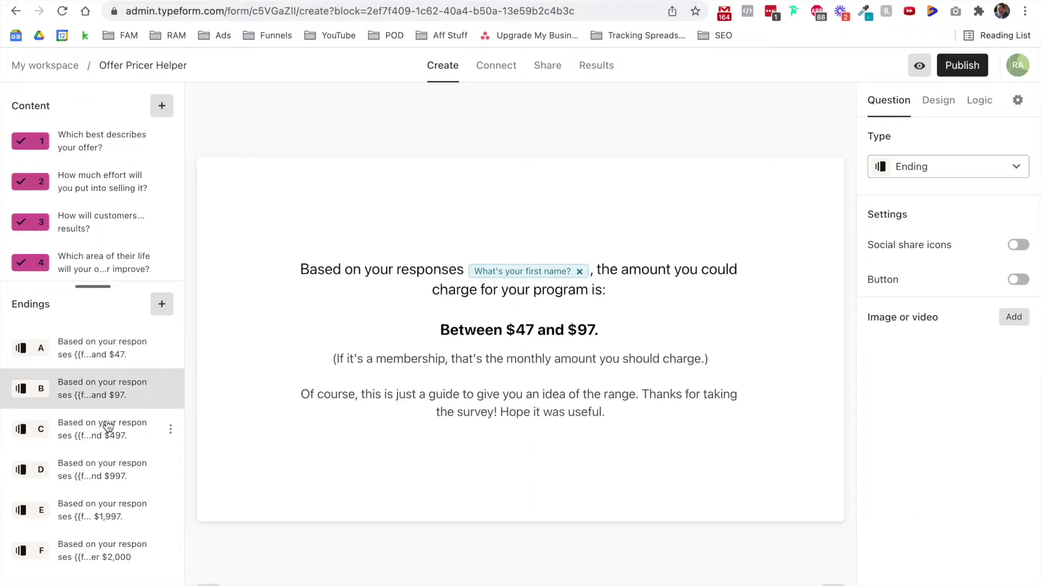
click(106, 426)
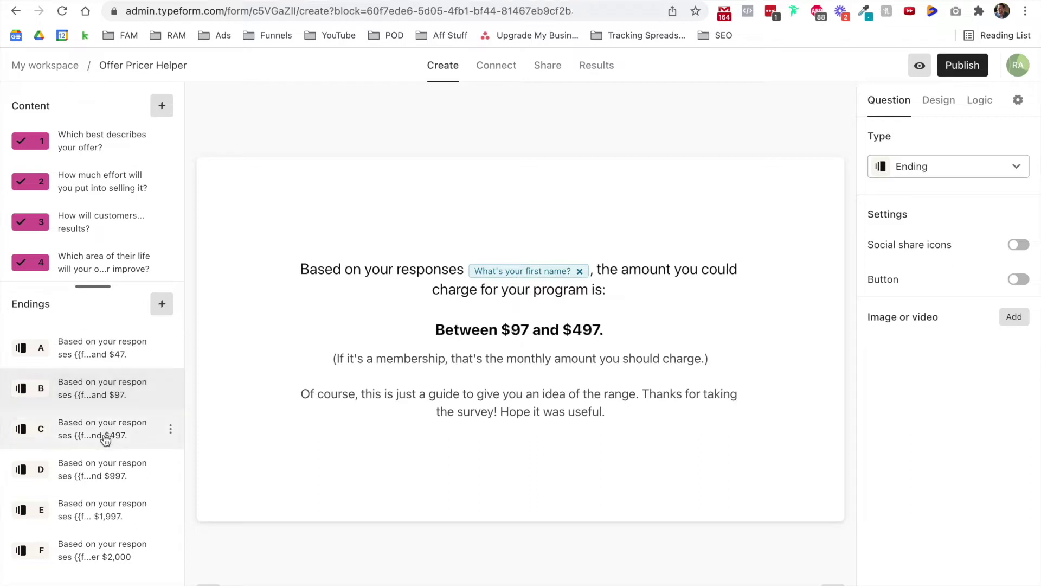
click(115, 467)
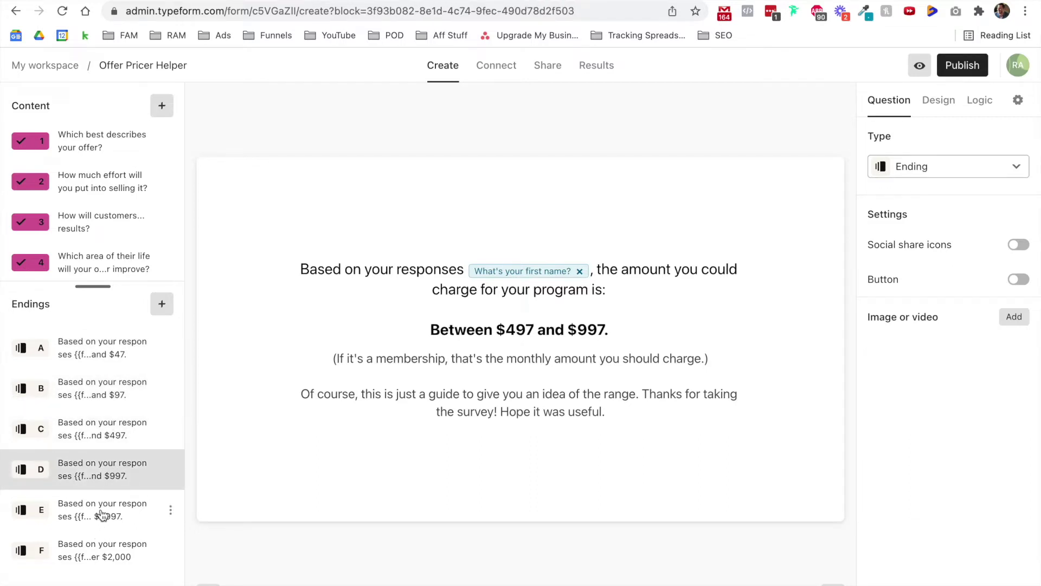
click(102, 514)
click(100, 554)
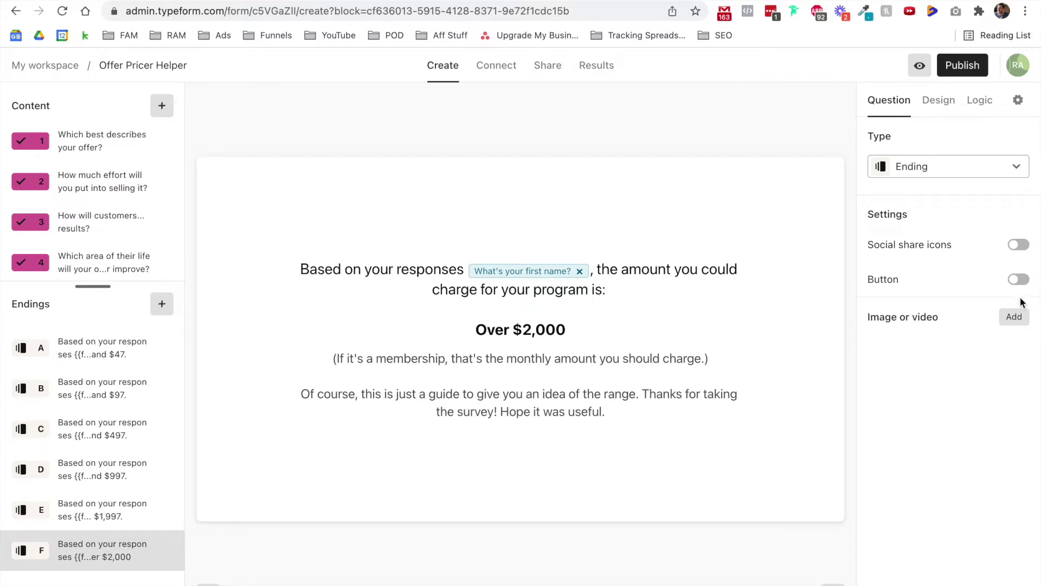
click(1018, 280)
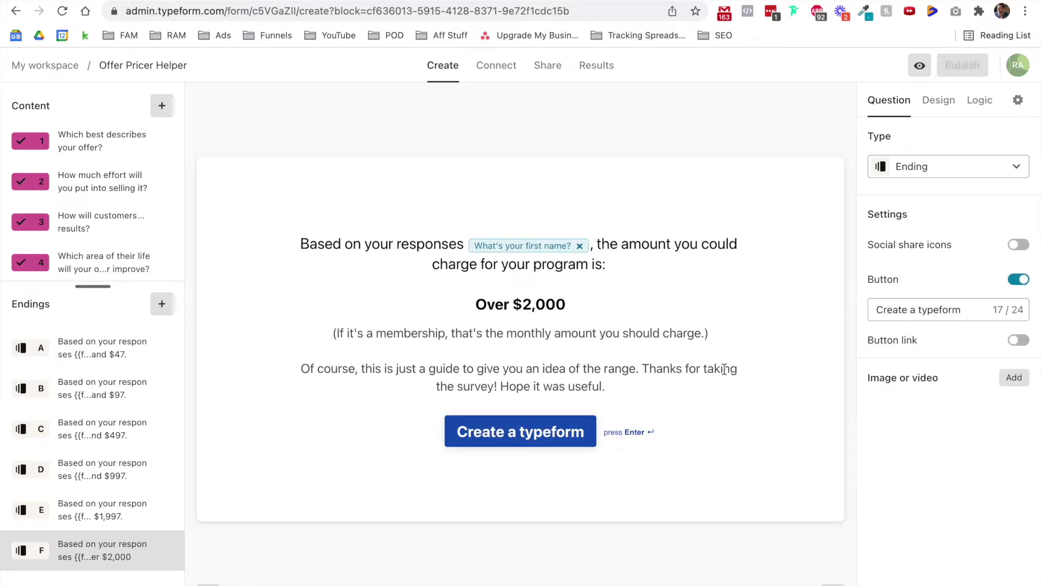
Step: Turn off the 'Create a typeform' button on the Over $2,000 ending
drag(476, 304, 572, 304)
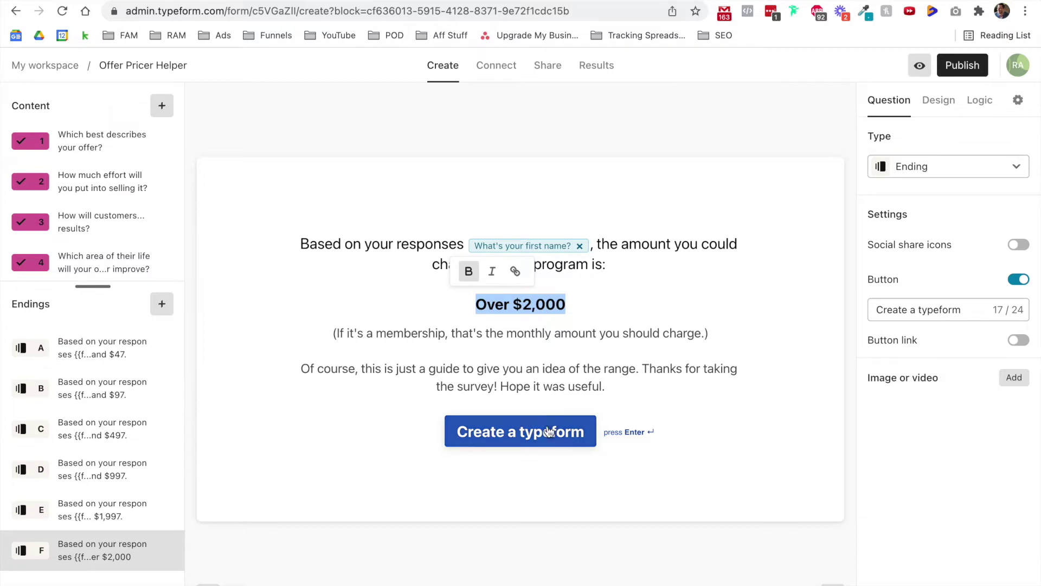
click(1018, 279)
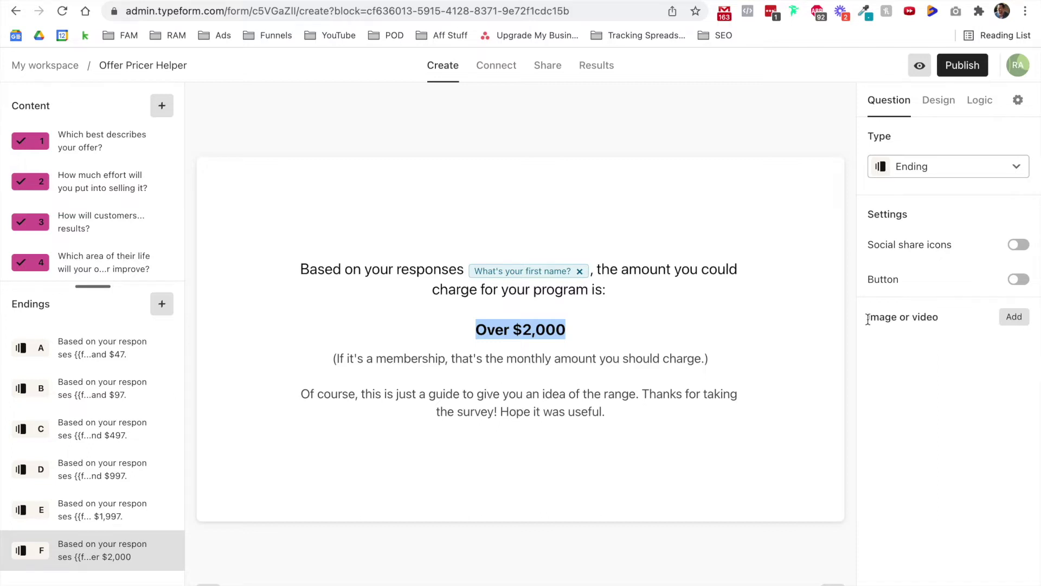
scroll(93, 203, up, 1)
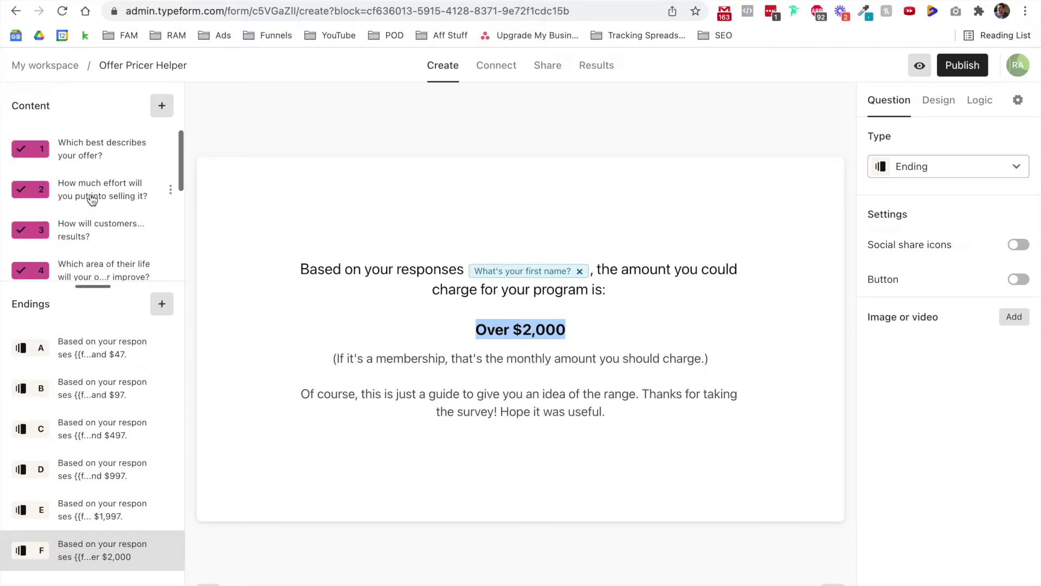
Step: Expand the question list and inspect questions 1 through 5
click(93, 284)
click(80, 165)
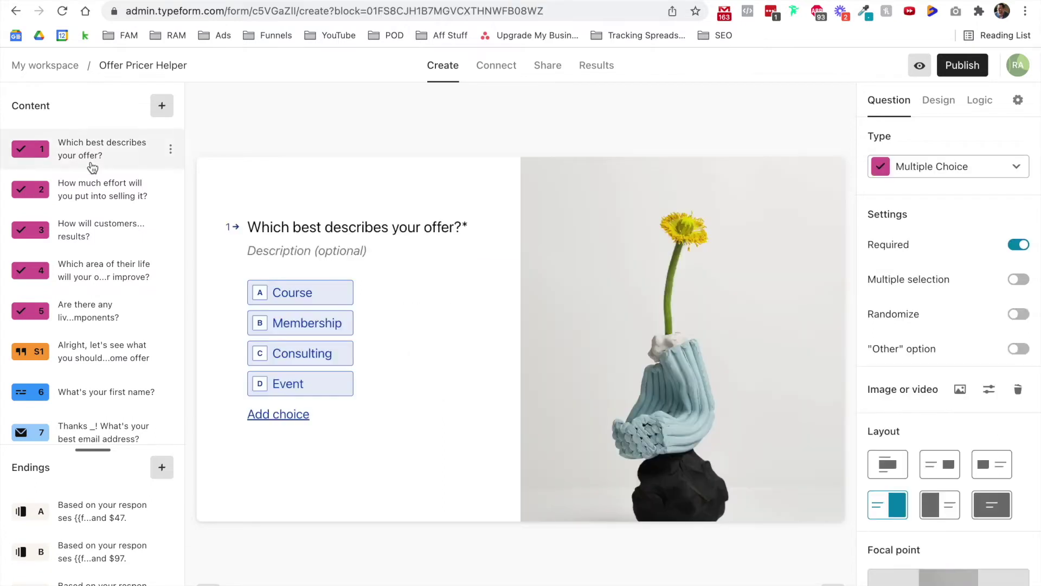
mouse_move(656, 346)
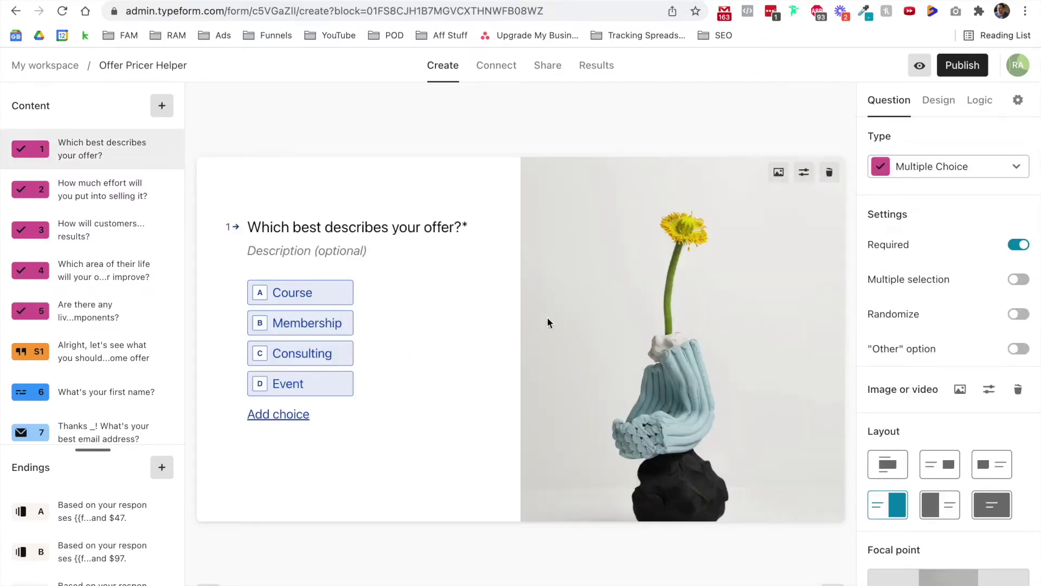
mouse_move(302, 296)
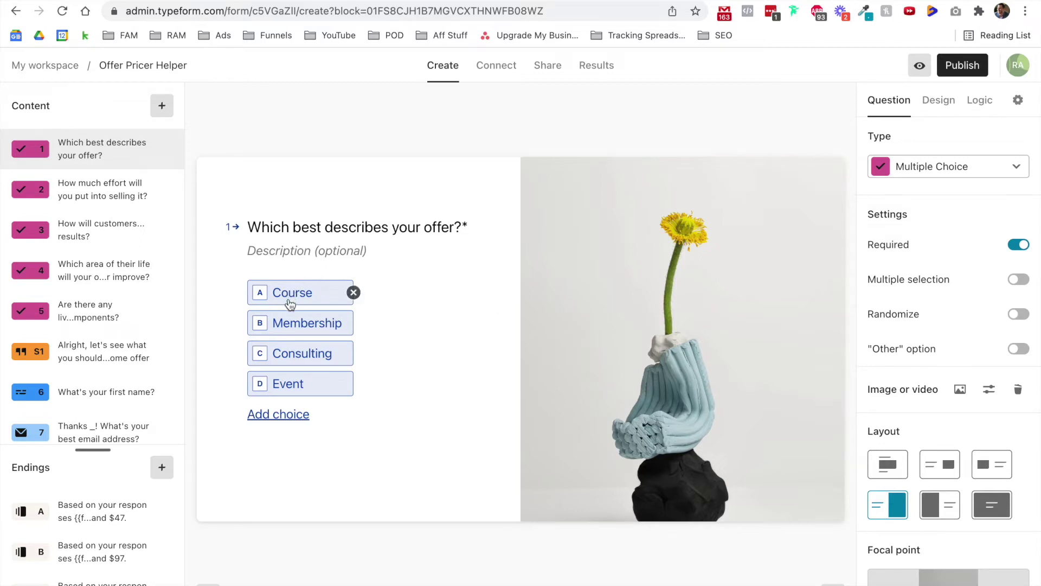
mouse_move(294, 356)
click(101, 200)
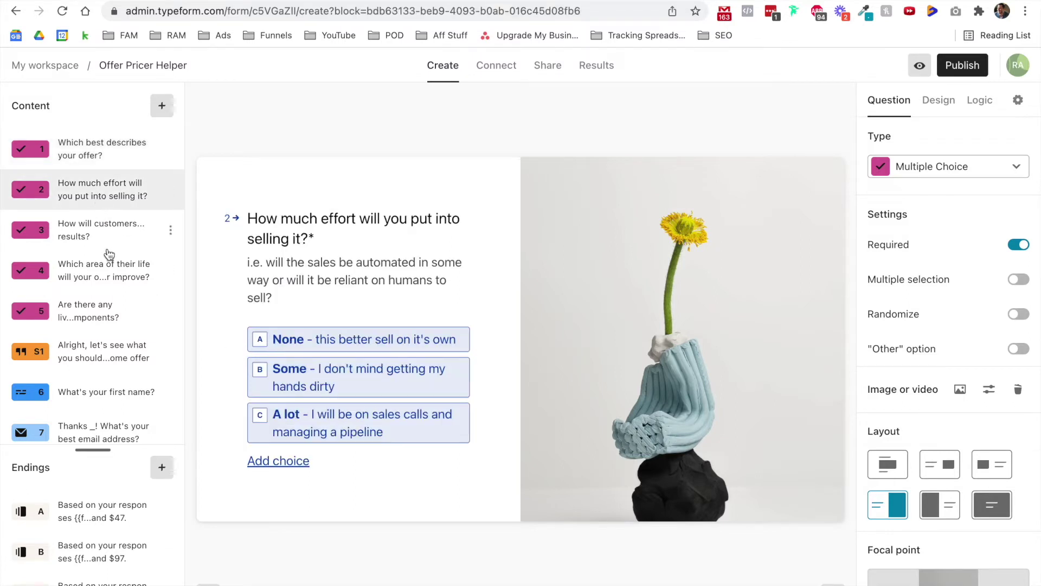
mouse_move(301, 340)
mouse_move(318, 398)
mouse_move(371, 434)
click(100, 245)
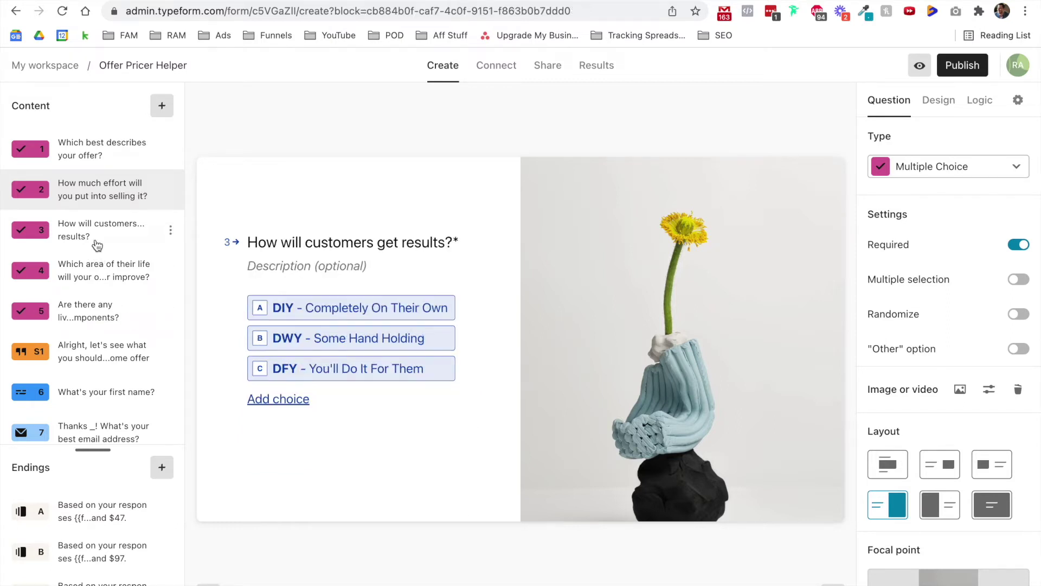
mouse_move(318, 317)
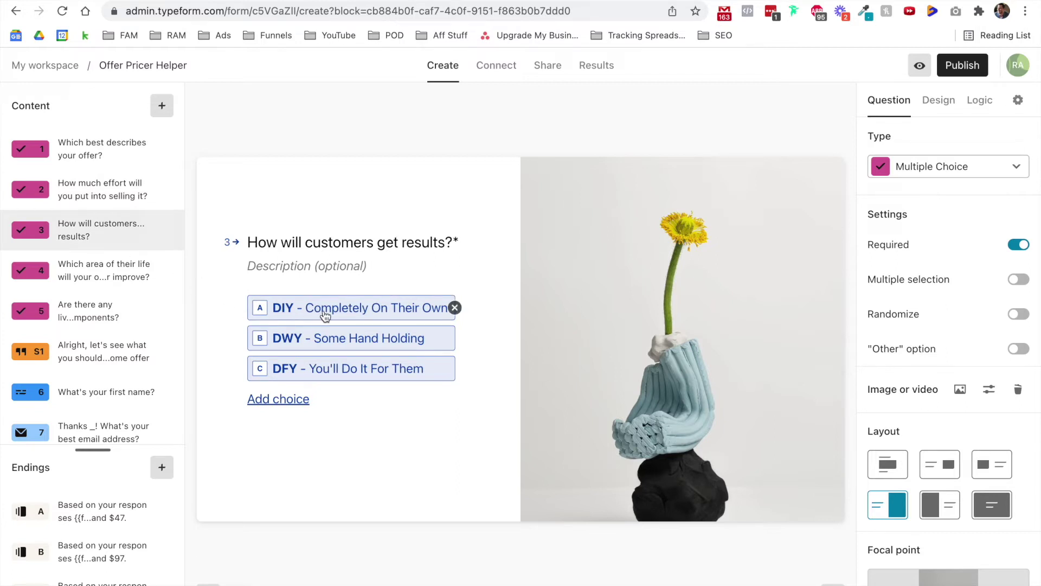
click(101, 270)
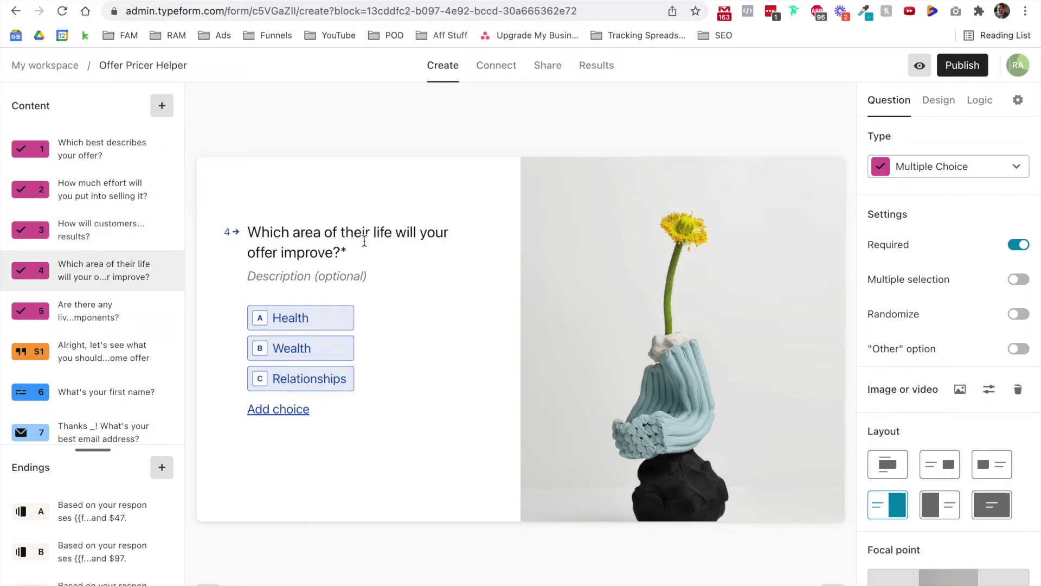
click(94, 312)
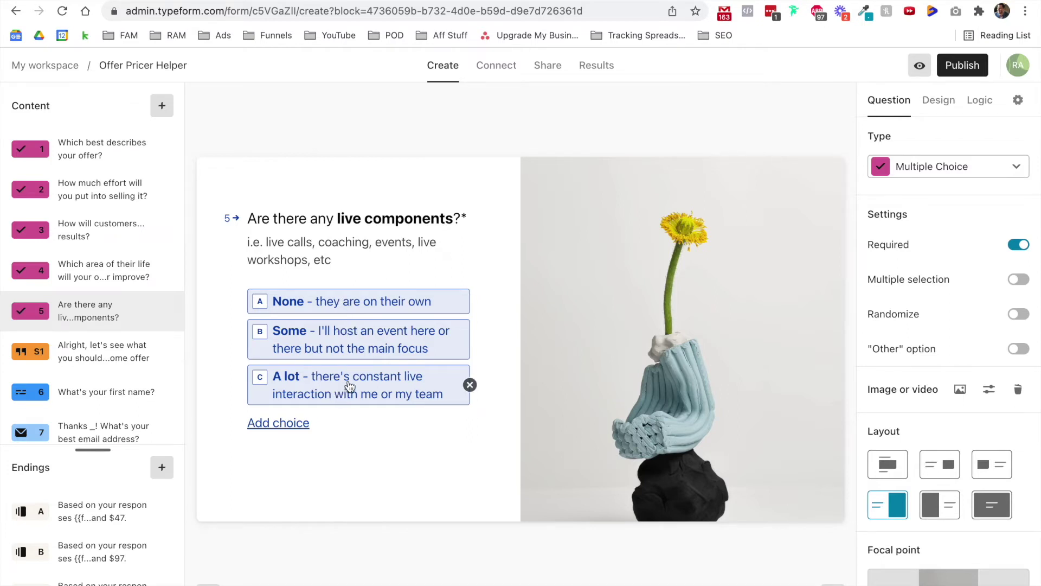
Step: Go through questions 1–5 again and check Ending A
click(112, 156)
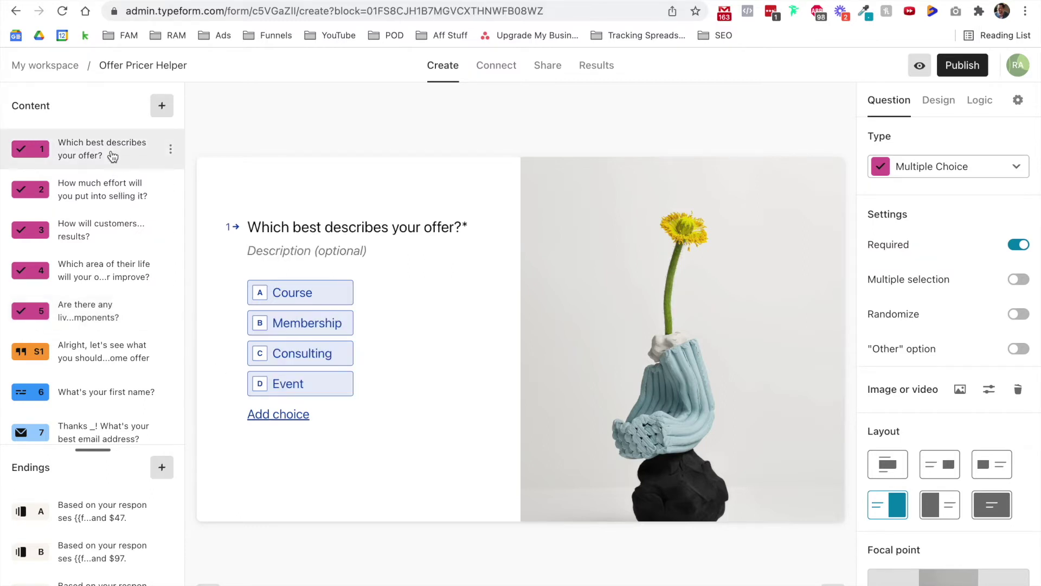
click(111, 198)
click(103, 226)
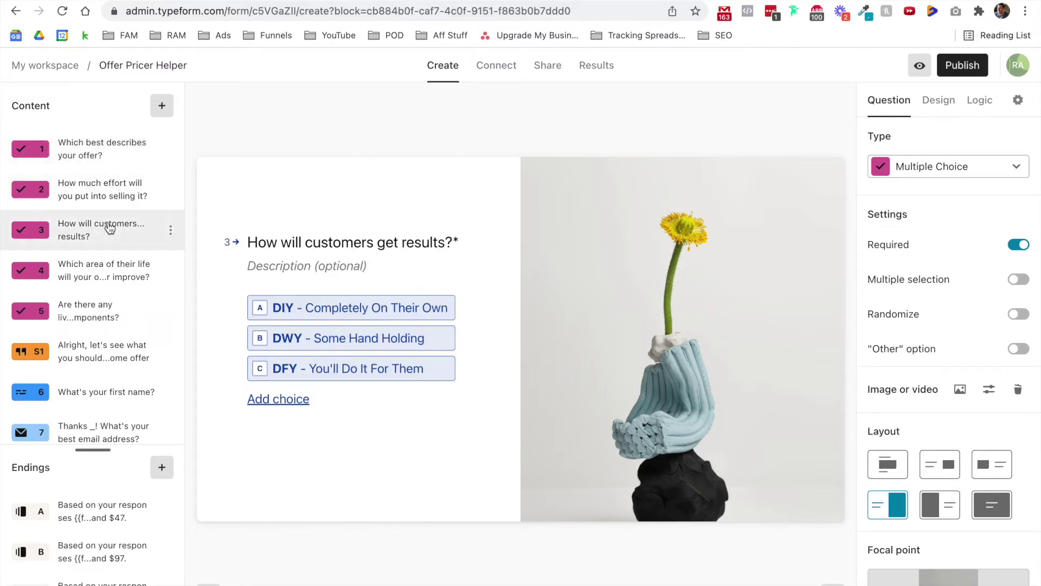
click(119, 272)
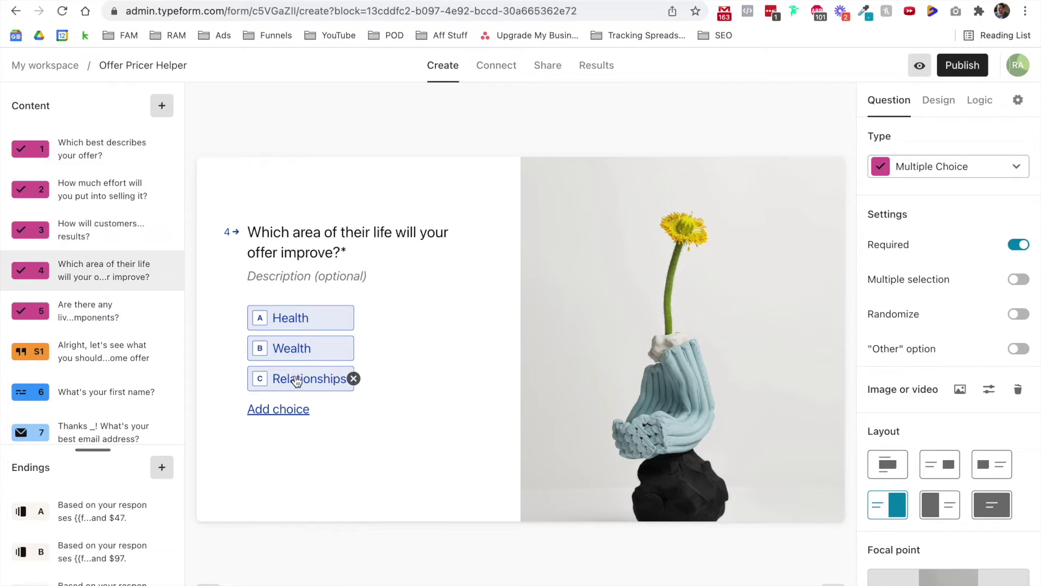
click(139, 312)
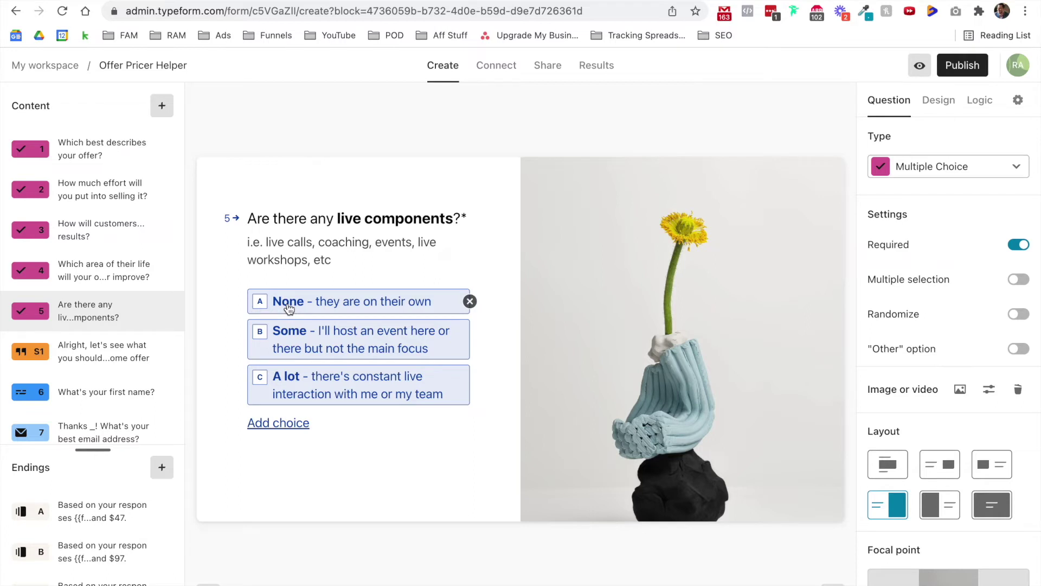
click(156, 507)
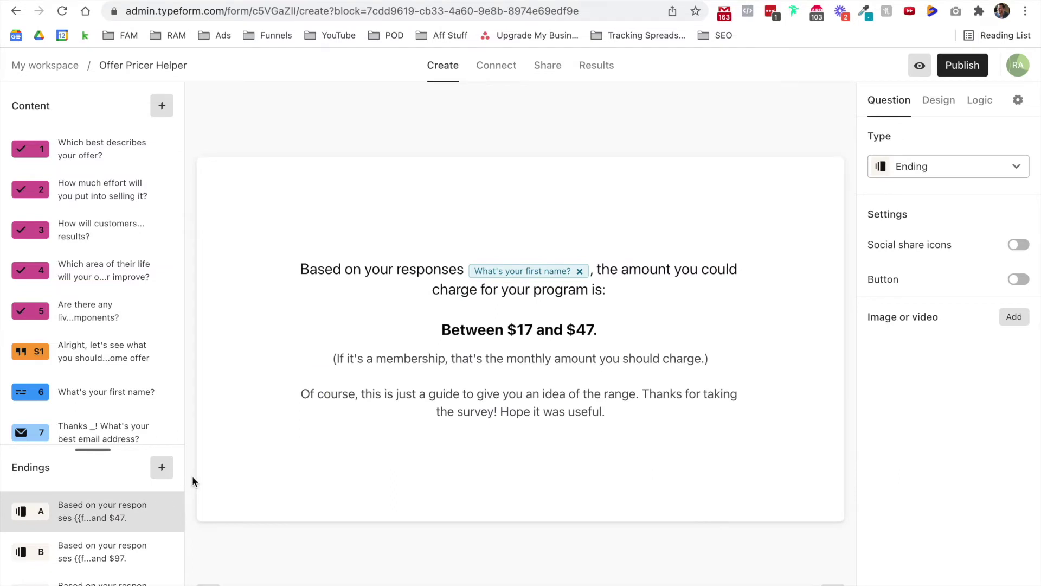
Step: Step back through questions 1–4 to question 5 with its None, Some and A lot choices
click(101, 163)
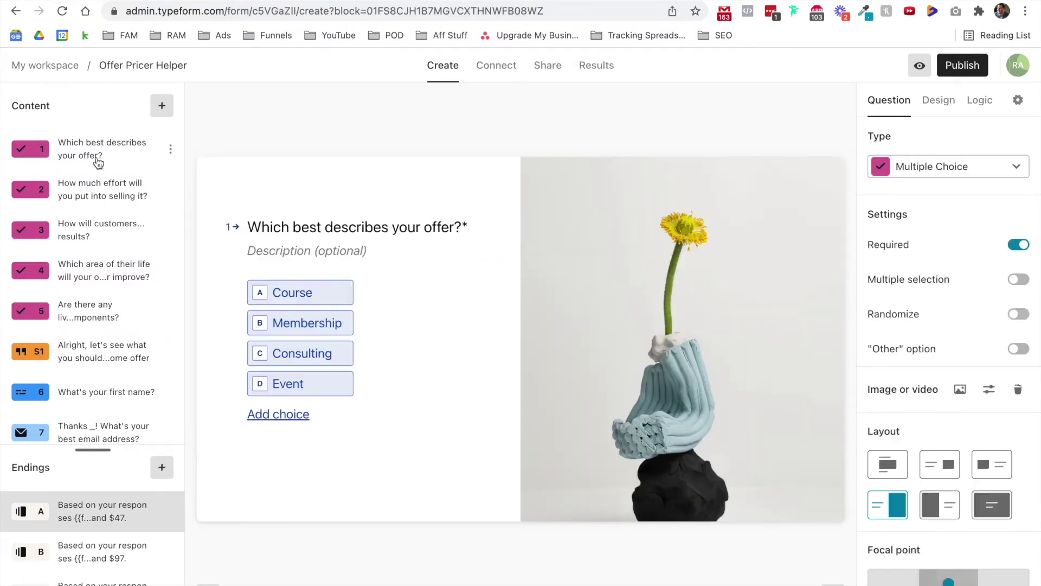
click(93, 198)
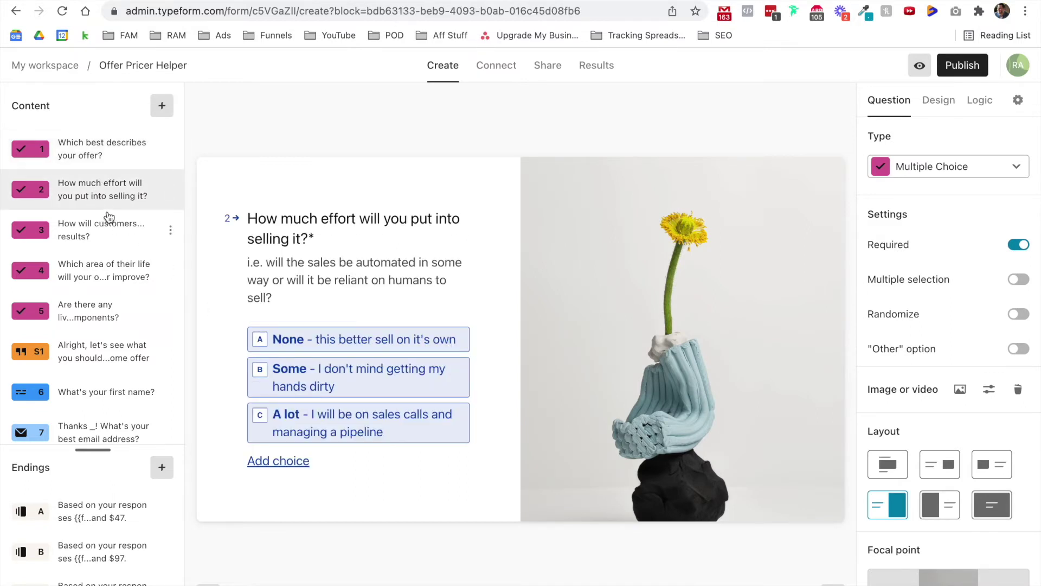
click(96, 227)
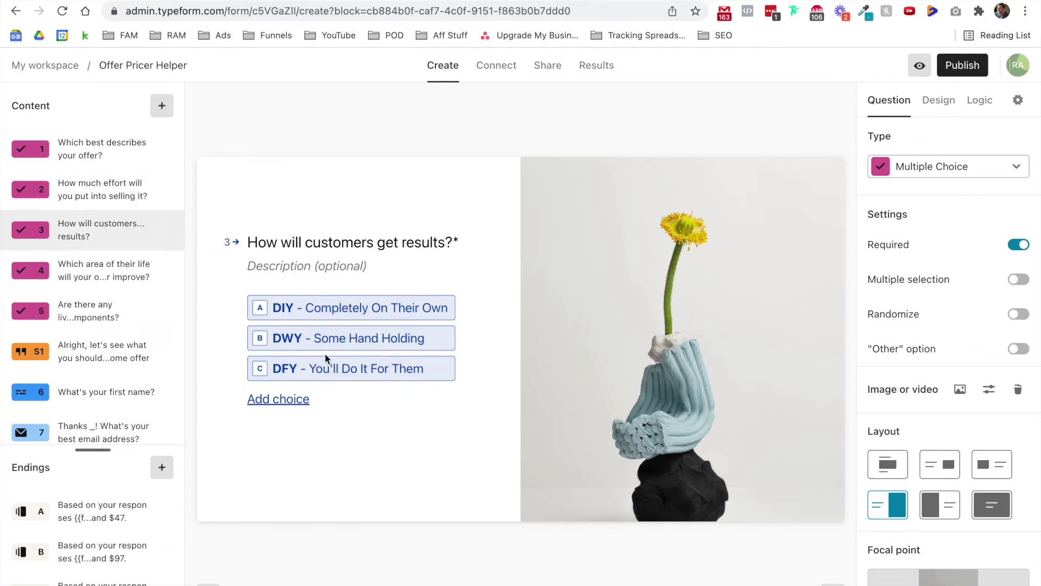
click(146, 274)
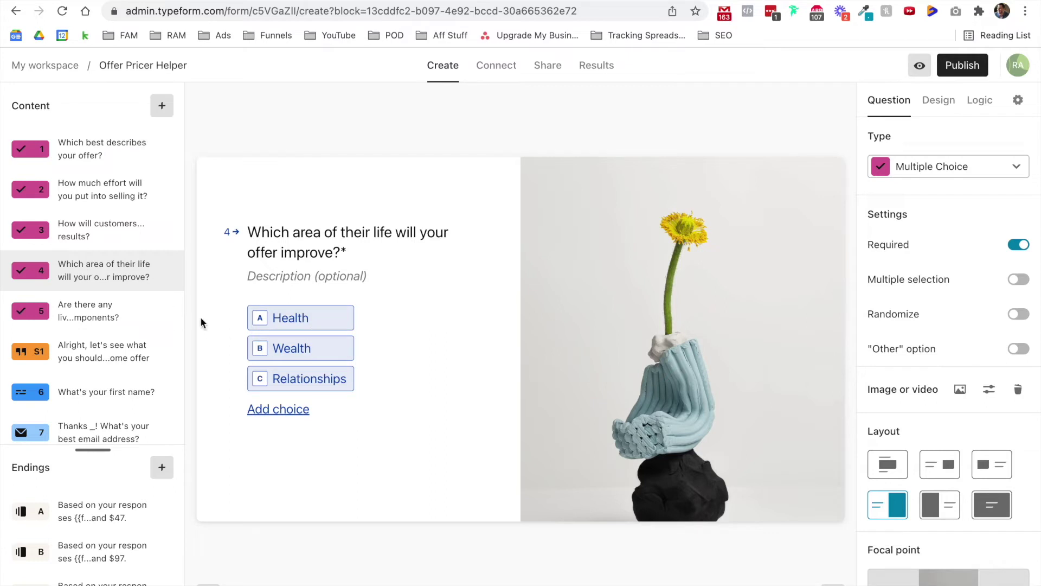
click(129, 318)
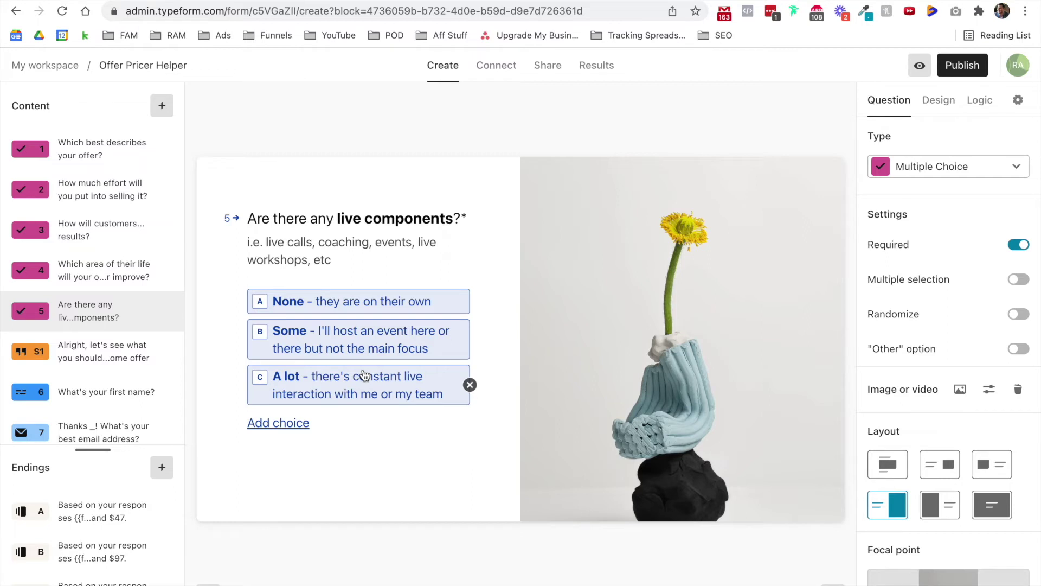
Step: Review the Over $2,000 ending, statement S1, and the first-name and email questions
scroll(103, 542, down, 3)
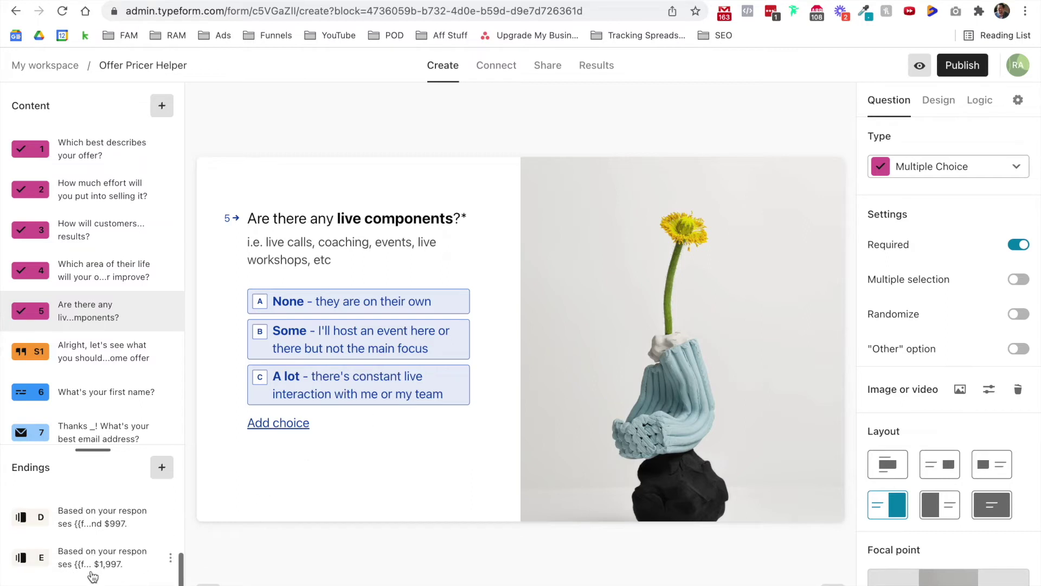
click(92, 576)
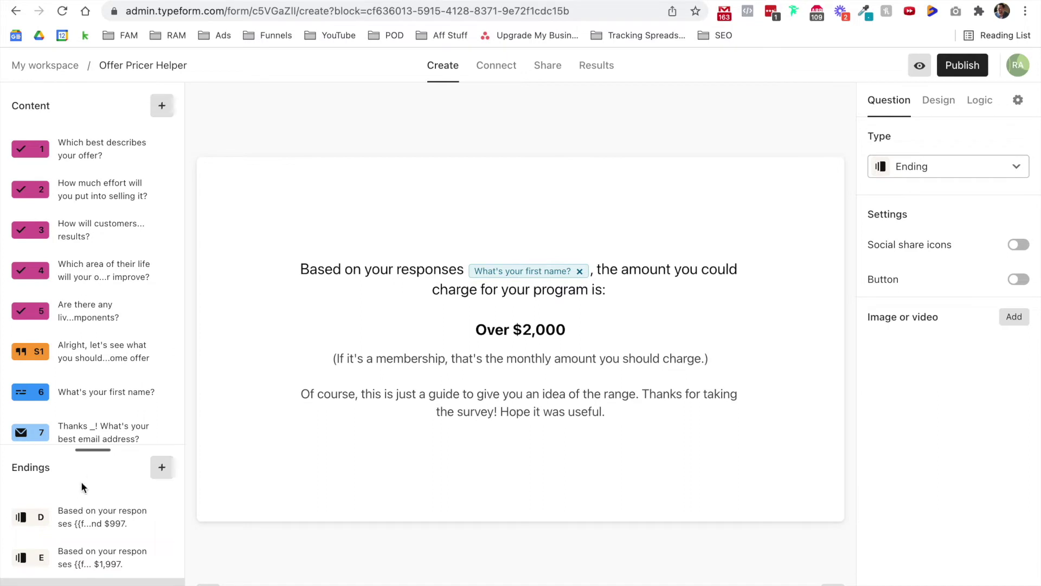
click(84, 366)
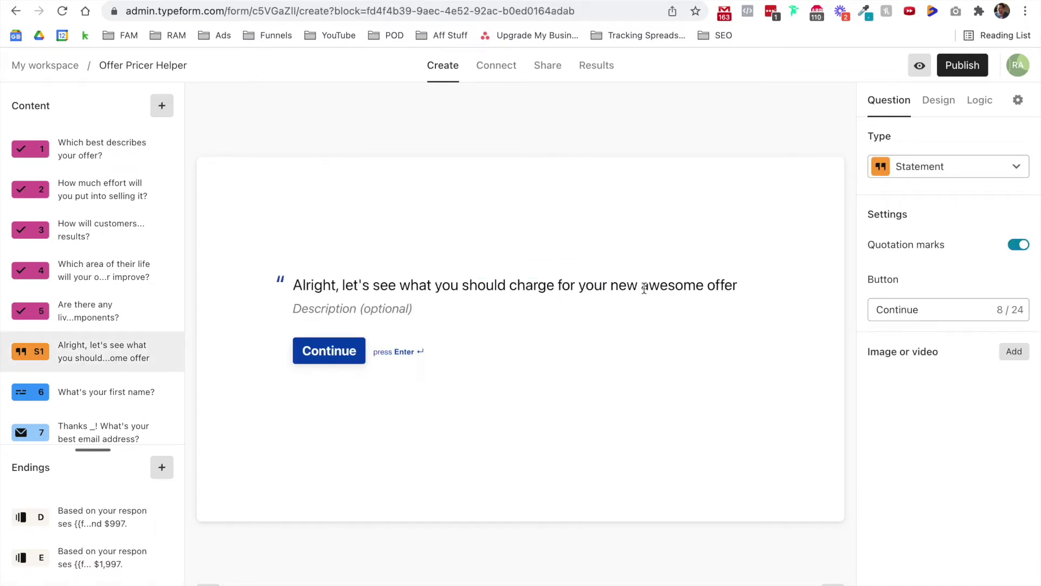
click(73, 408)
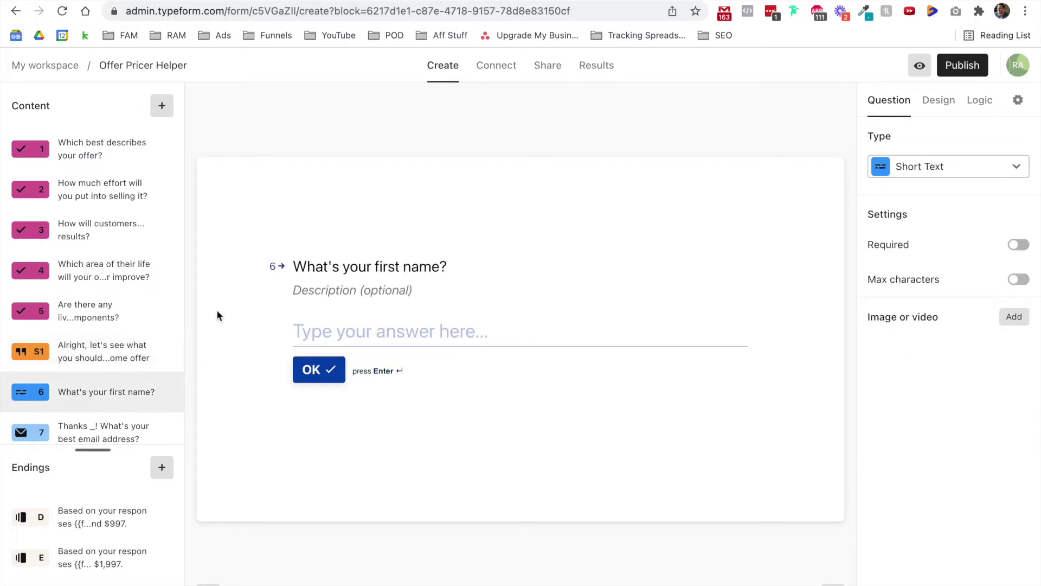
click(111, 434)
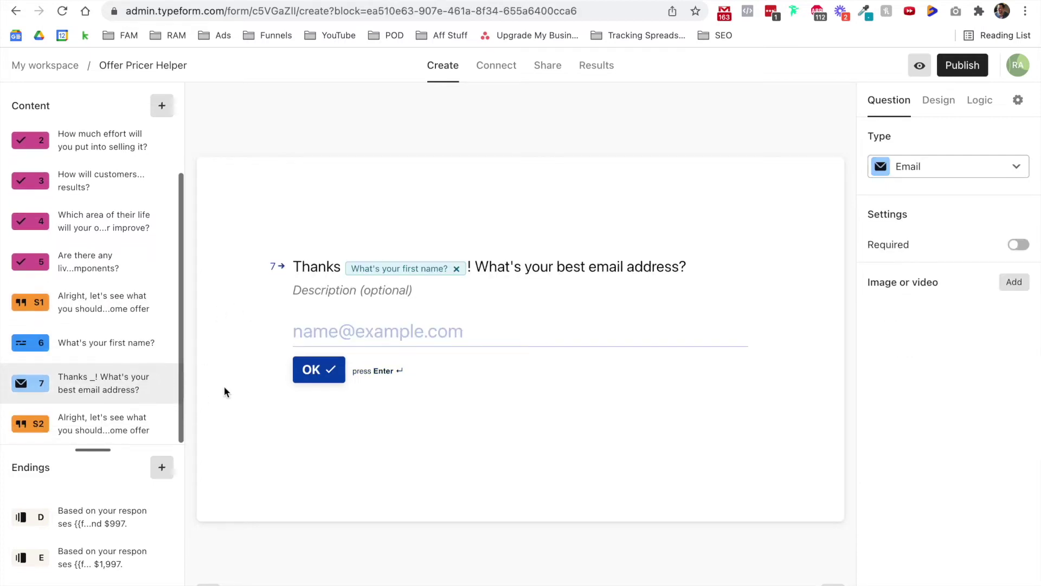
Step: Delete the duplicate 'Alright, let's see what you should charge' statement S2
click(111, 418)
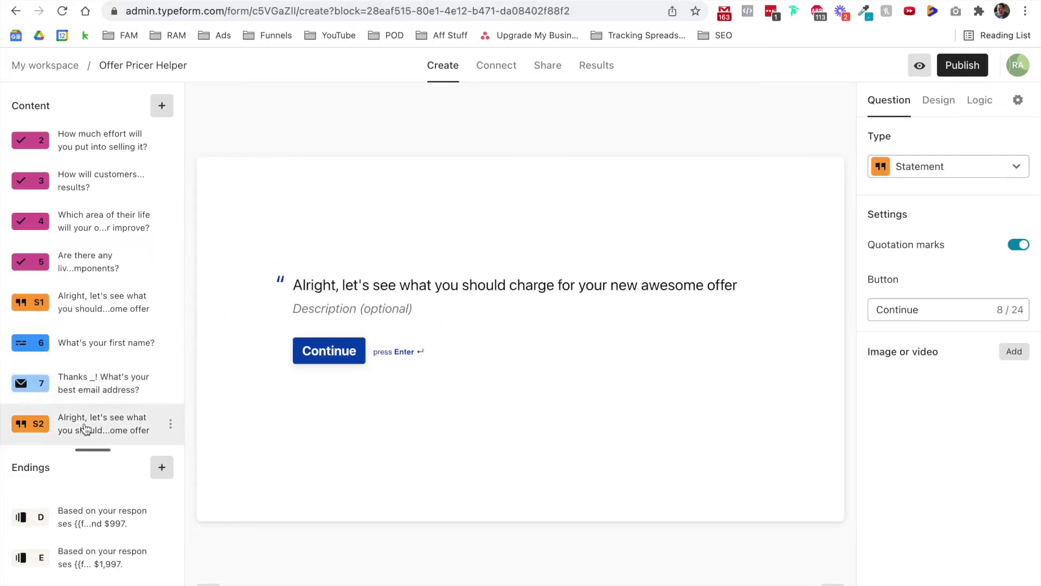
click(170, 424)
click(197, 471)
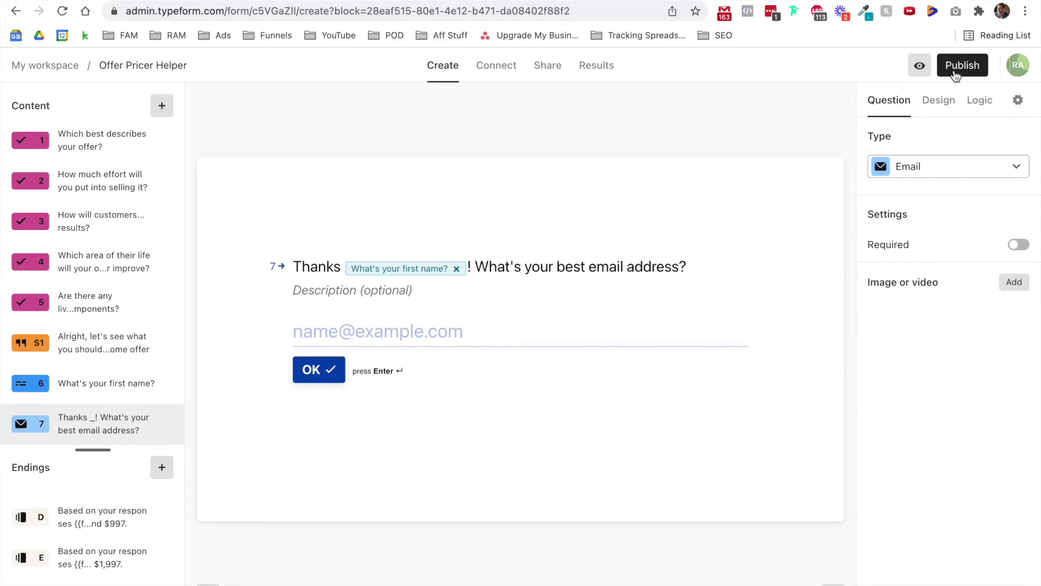
click(979, 103)
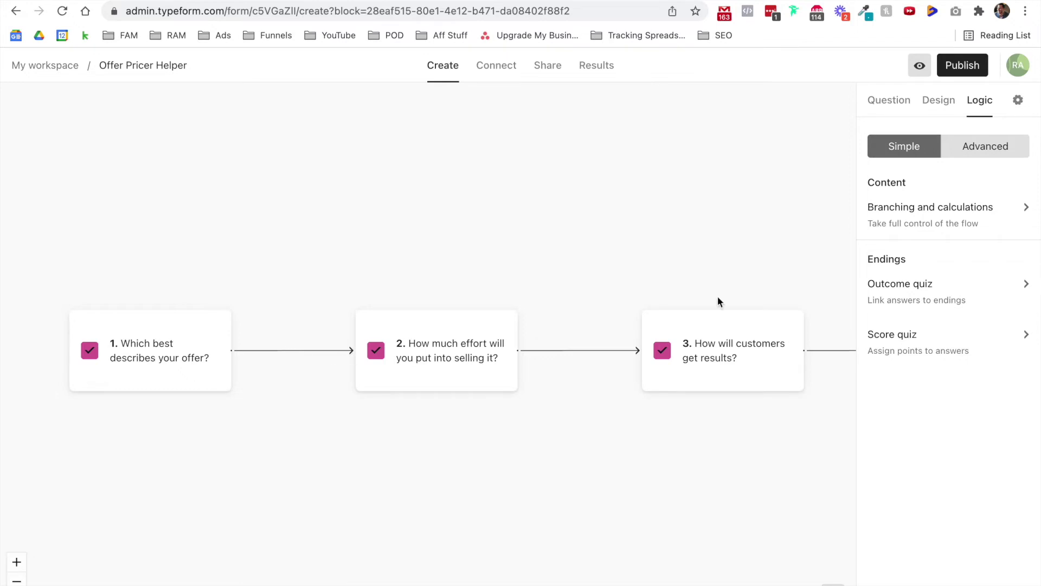
Step: Open the Score quiz setup from the Logic panel's Endings options
click(904, 336)
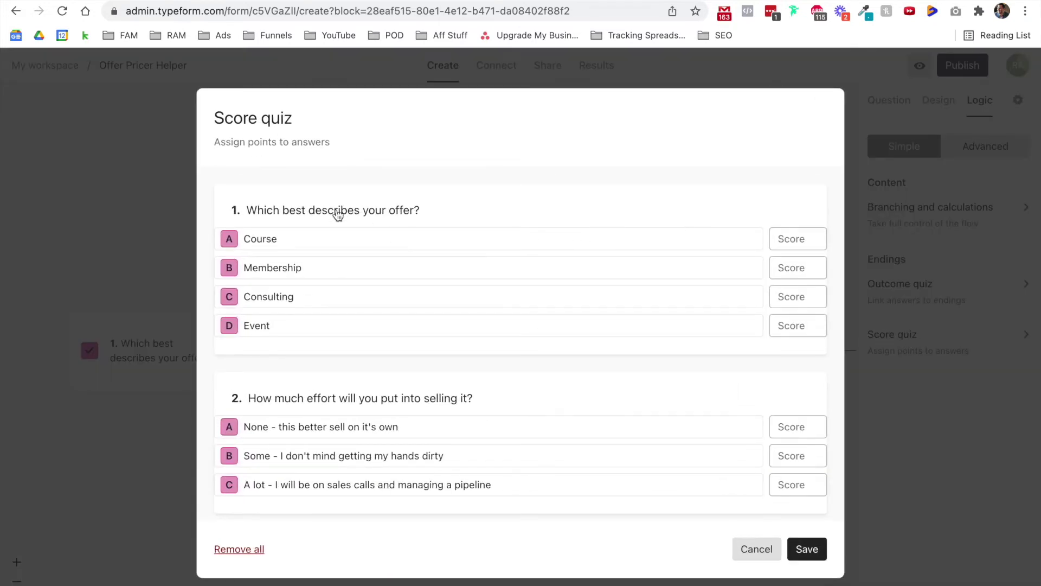
Step: Score question 1's answers: Membership 1, Course 2, Event 3, Consulting 4
click(787, 272)
text(1)
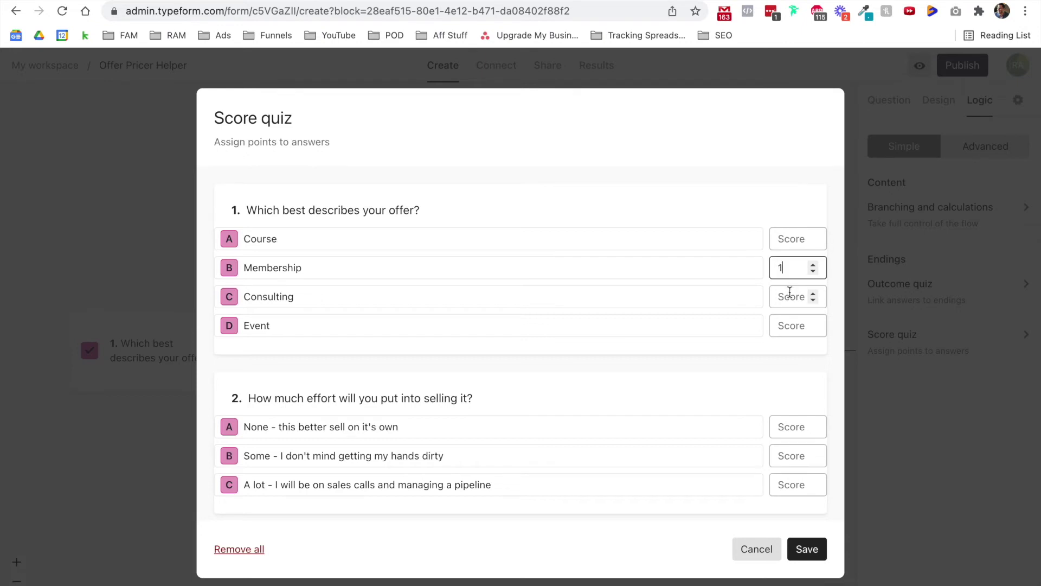
click(790, 238)
text(2)
click(789, 297)
click(786, 324)
text(3)
click(791, 298)
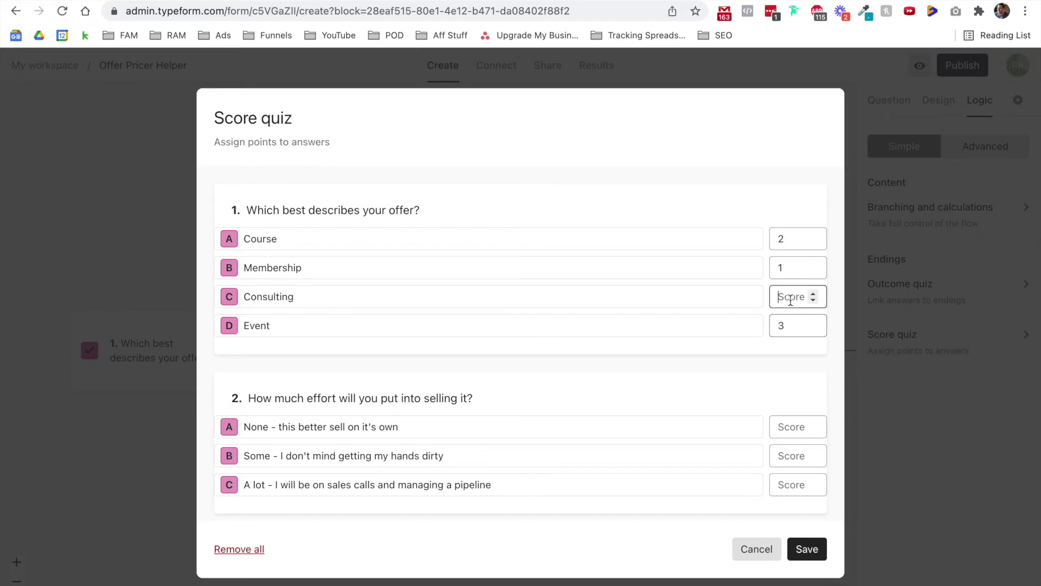
text(4)
Step: Score question 2's answers: None 1, Some 2, A lot 3
scroll(698, 306, down, 1)
scroll(705, 287, down, 2)
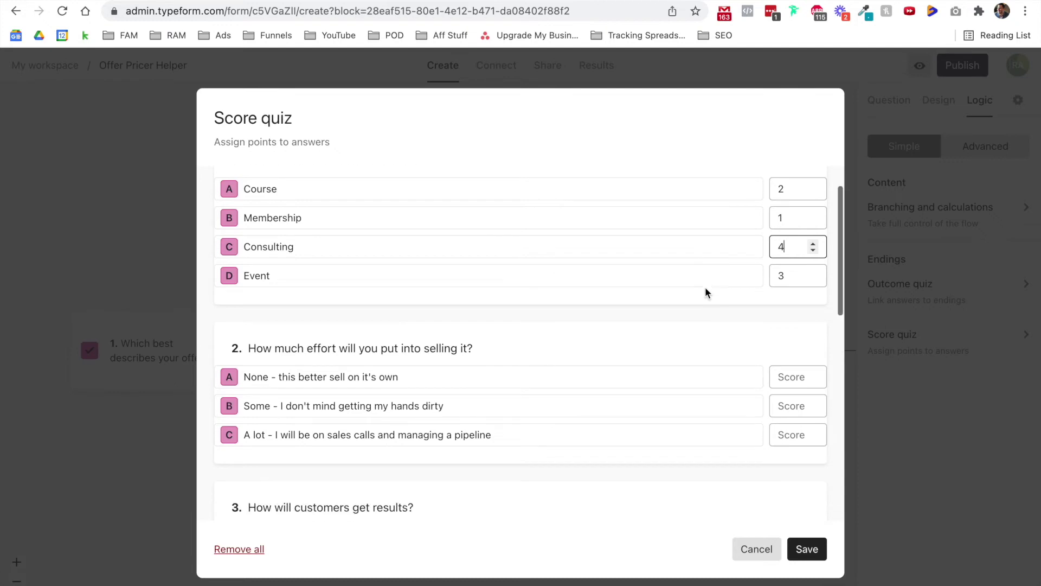
click(788, 324)
text(1)
click(790, 352)
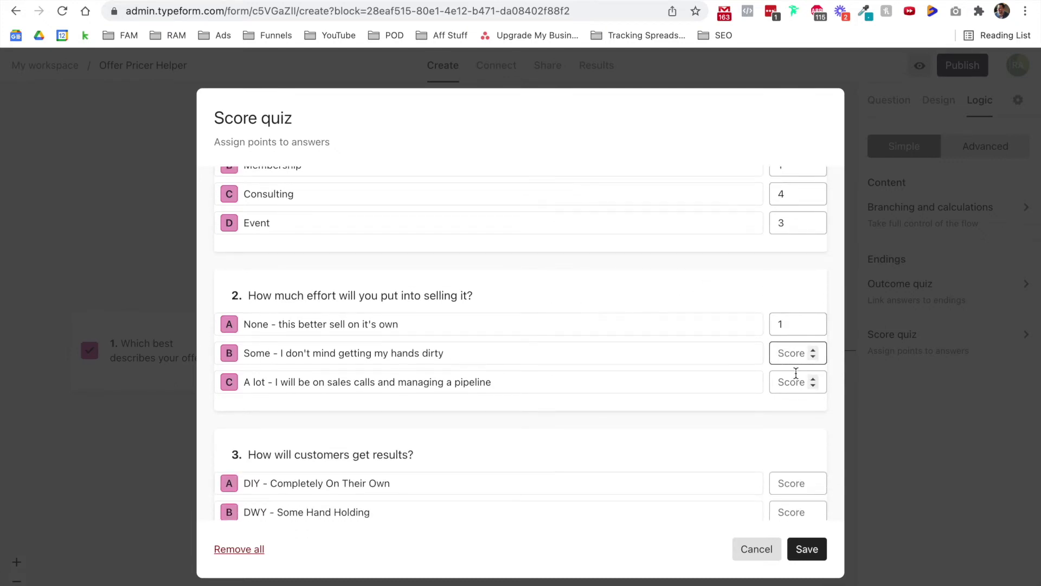
text(2)
click(791, 381)
text(3)
Step: Score question 3's three answers 1, 2 and 3, with DFY at 3
scroll(721, 394, down, 2)
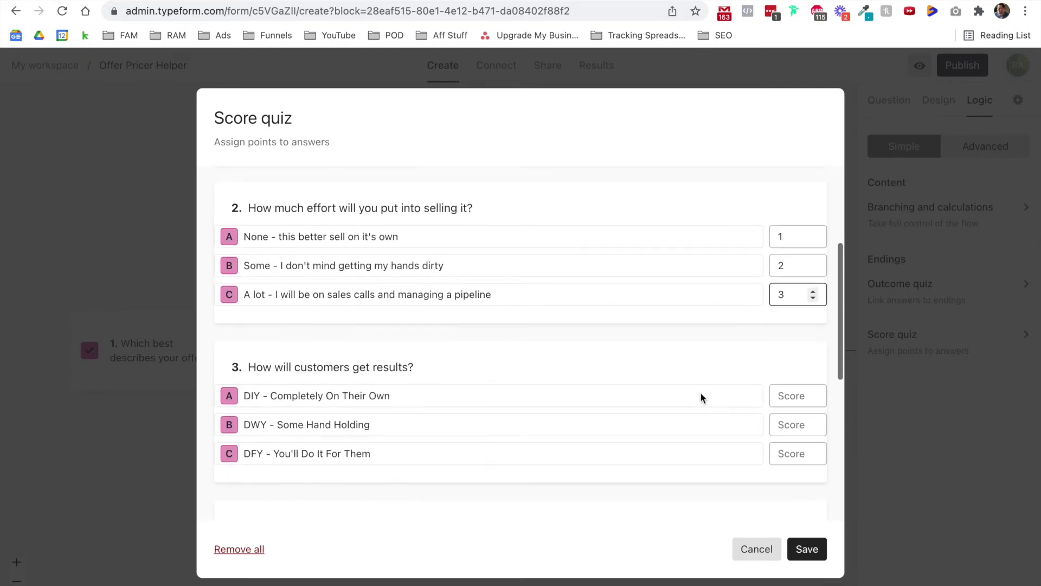
click(793, 399)
text(1)
click(786, 424)
text(2)
click(789, 453)
text(3)
Step: Score question 4's answers: Relationships 1, Health 2, Wealth 5
scroll(659, 485, down, 4)
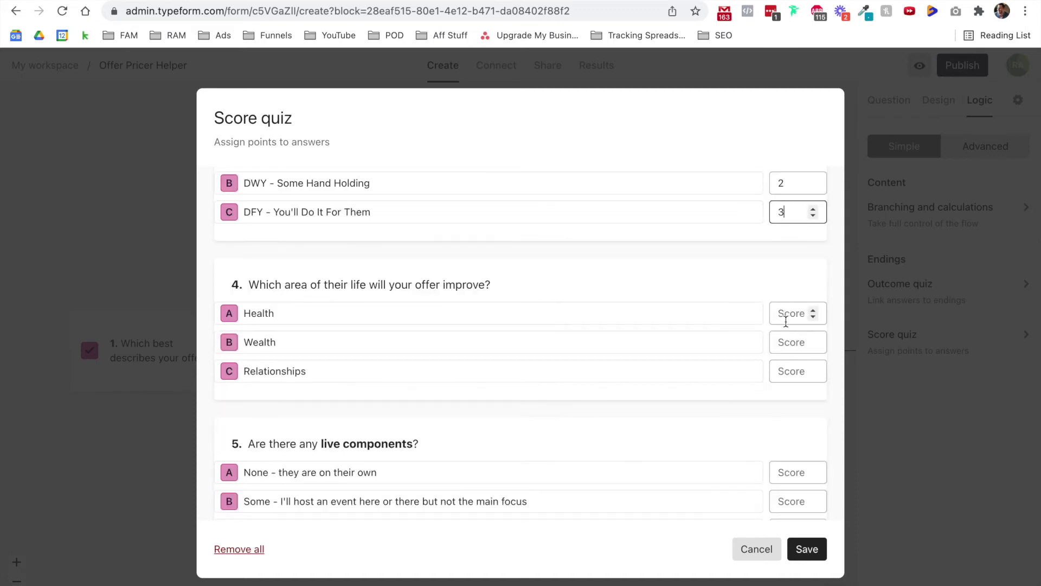
click(790, 371)
text(1)
click(789, 313)
text(2)
click(789, 347)
text(5)
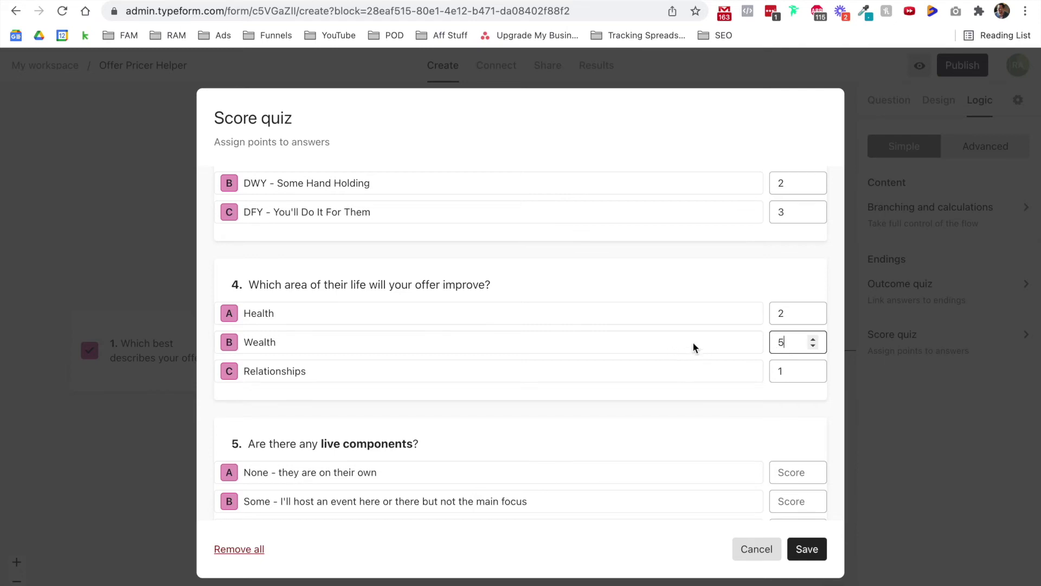
Step: Score question 5's answers: Some 3 and A lot 5
scroll(688, 334, down, 2)
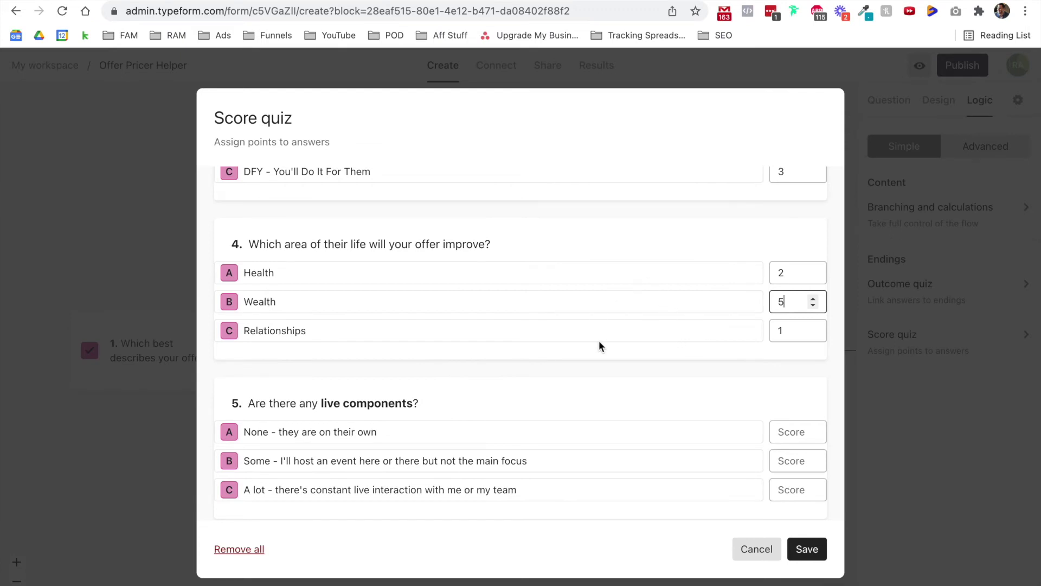
scroll(599, 345, down, 1)
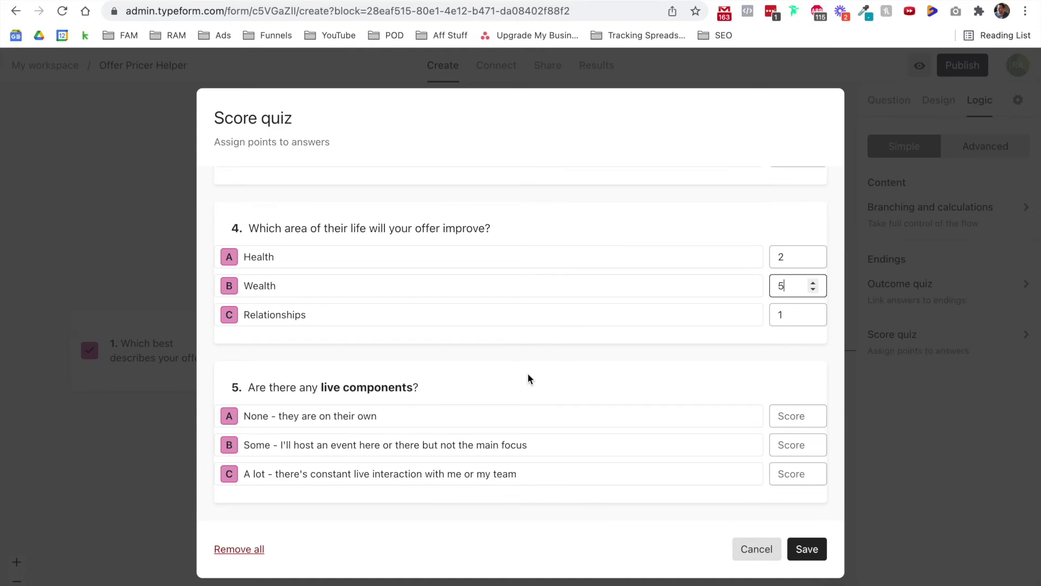
click(784, 417)
click(786, 443)
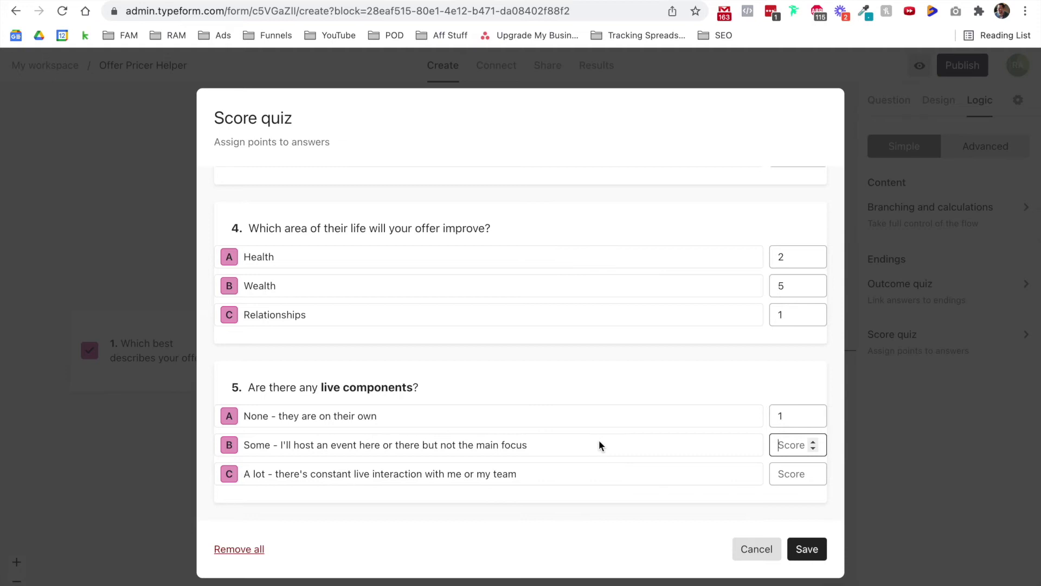
text(3)
click(781, 473)
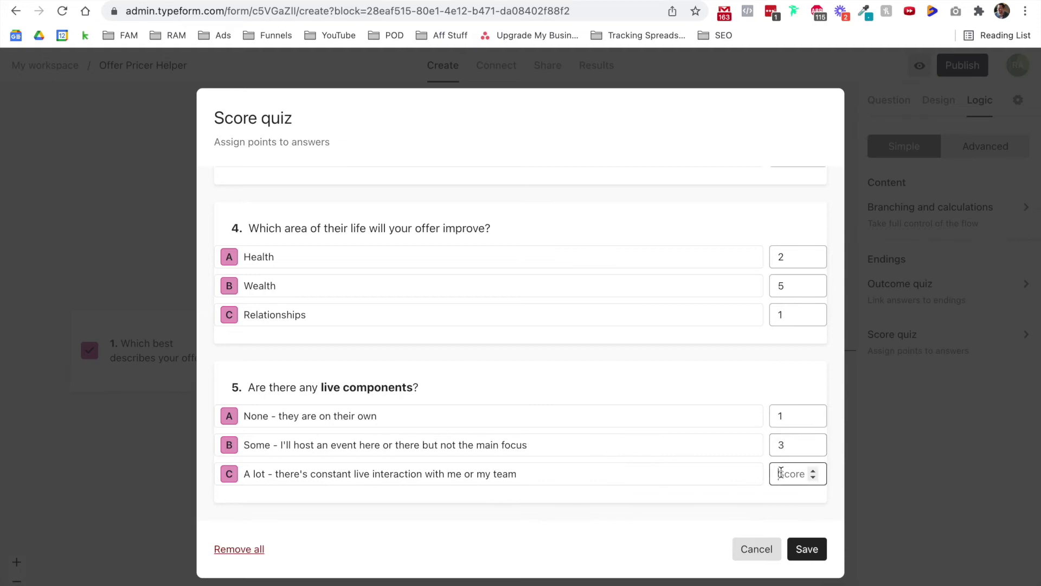
text(5)
Step: Raise DWY to 3, DFY to 5 and question 2's A lot to 5, then save the scores
scroll(659, 430, up, 4)
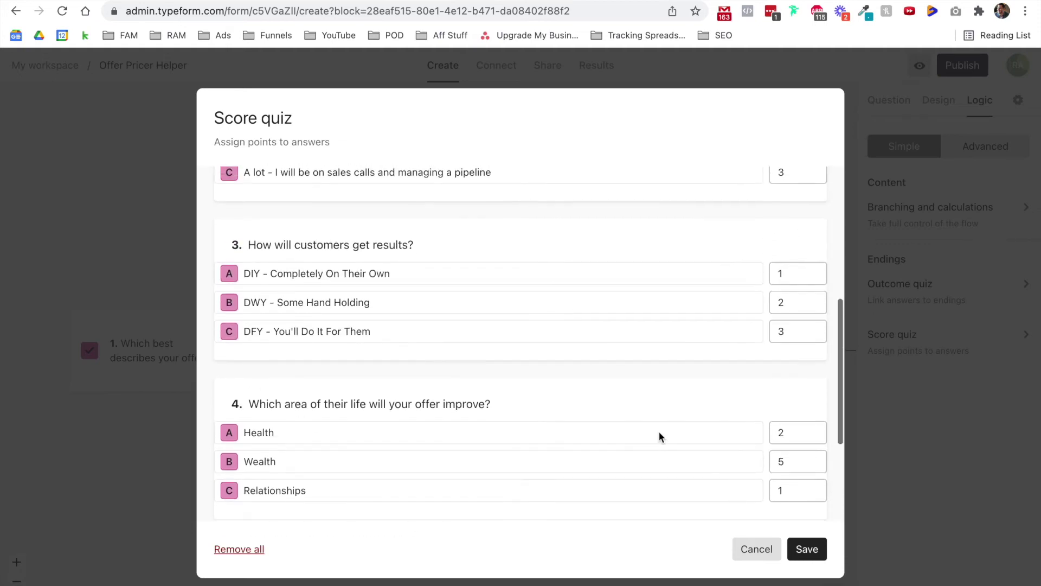
click(782, 328)
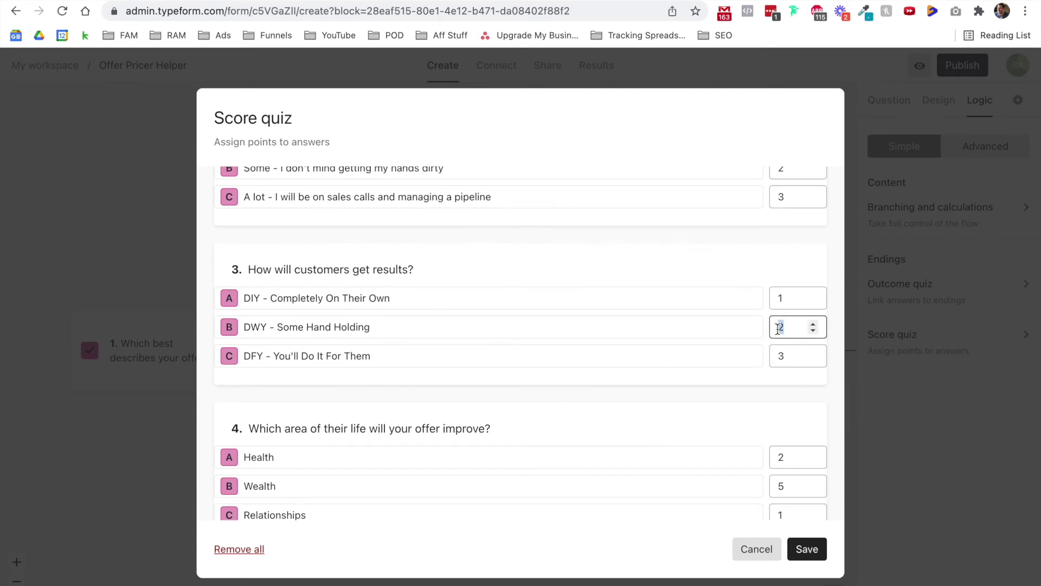
text(3)
click(777, 355)
text(5)
scroll(754, 343, up, 3)
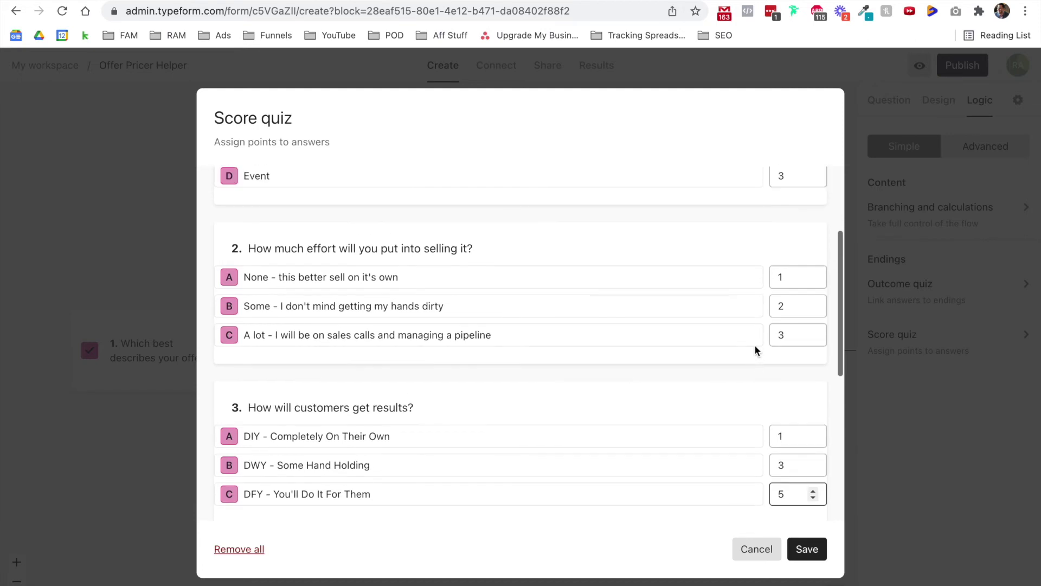
click(771, 311)
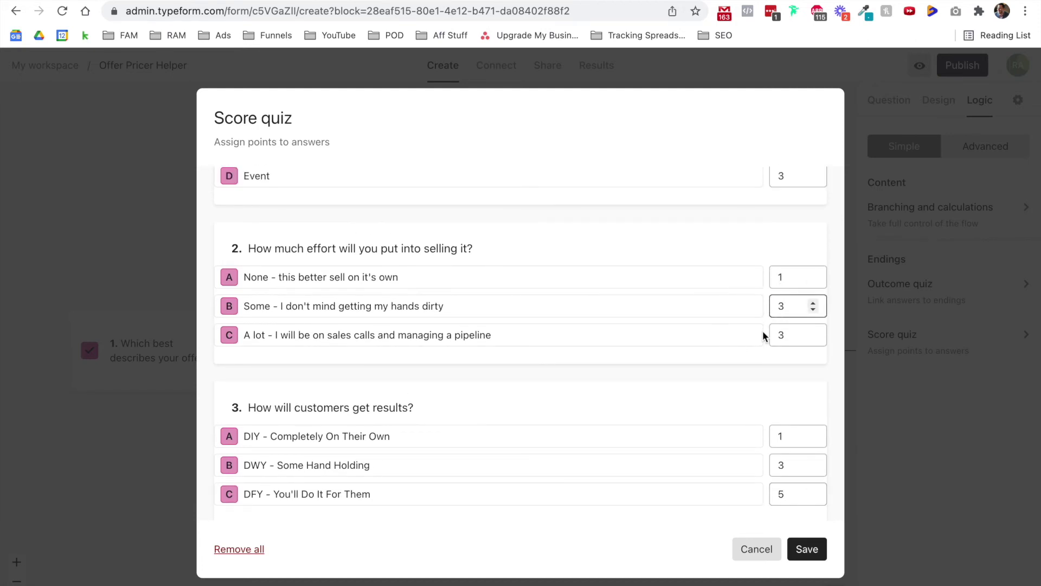
click(768, 335)
text(5)
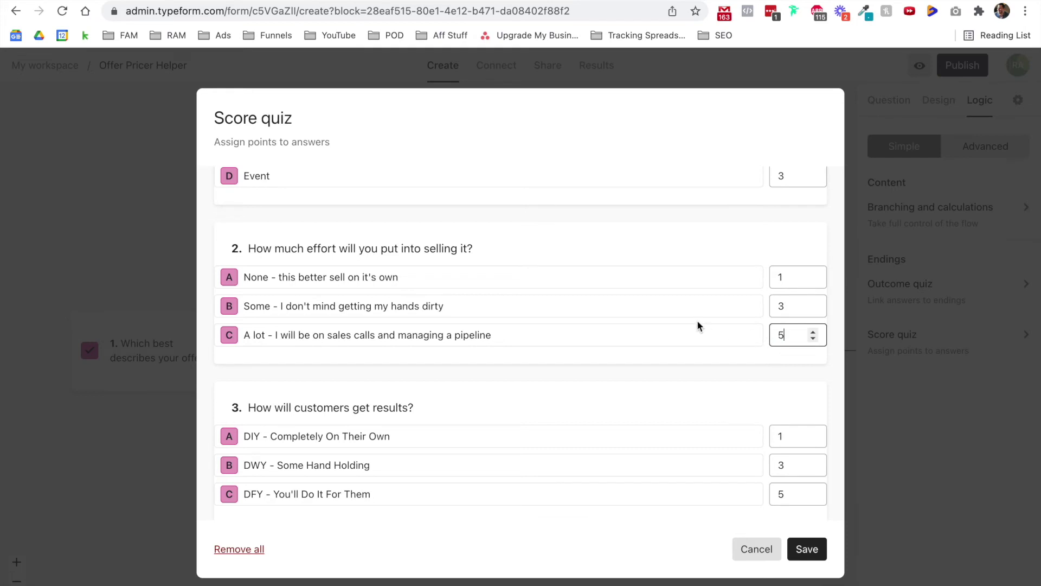
scroll(699, 325, up, 3)
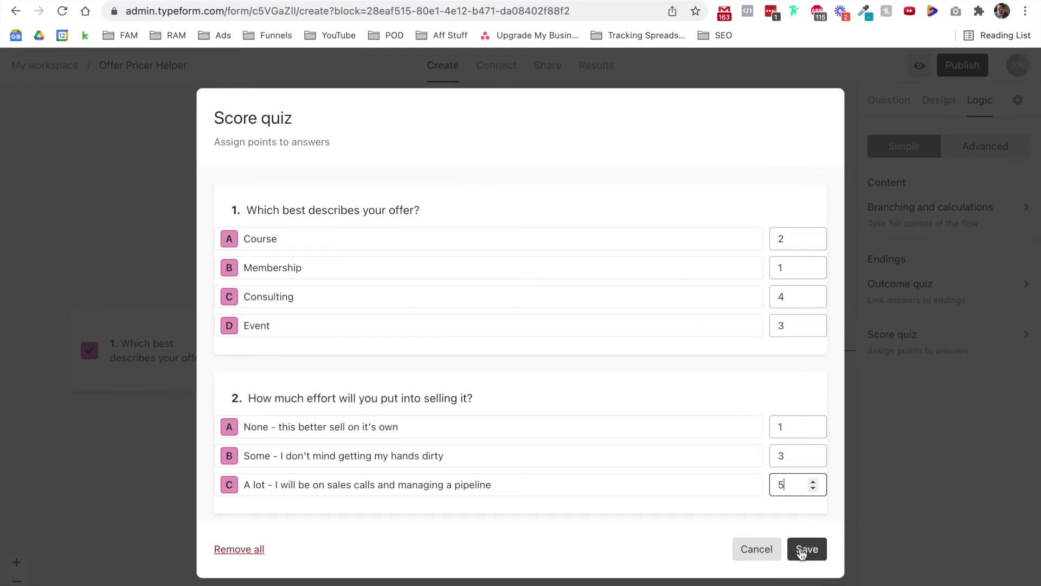
click(802, 554)
Step: Open the endings' score ranges and save A 5–7 through F 21–24
drag(108, 489, 96, 291)
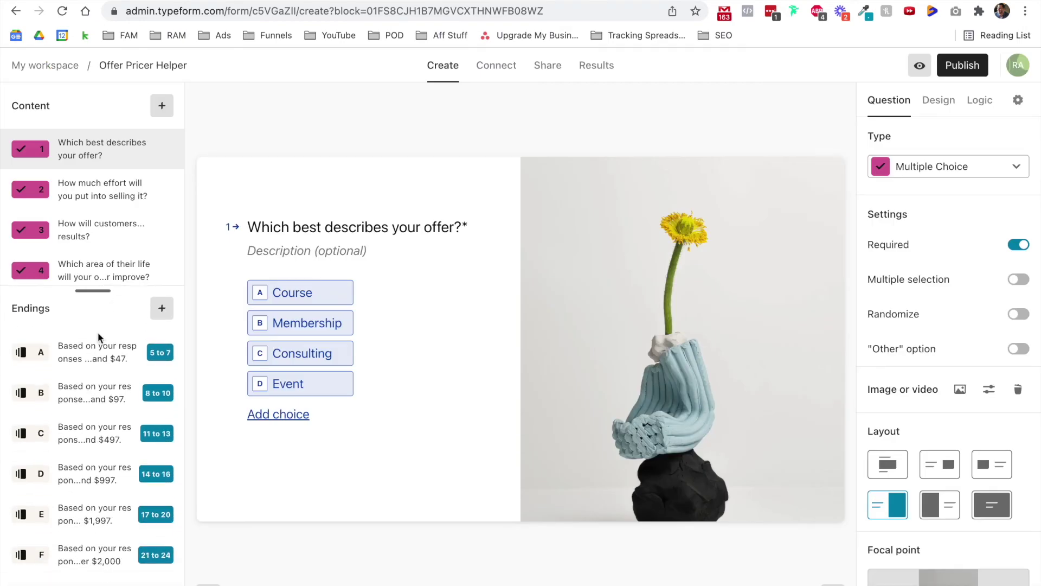
click(102, 353)
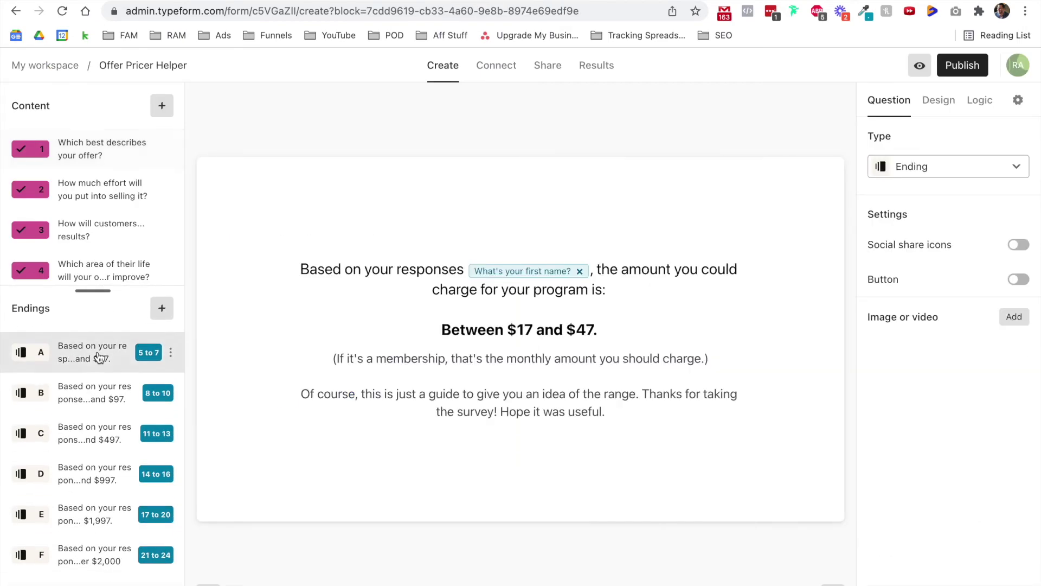
click(151, 353)
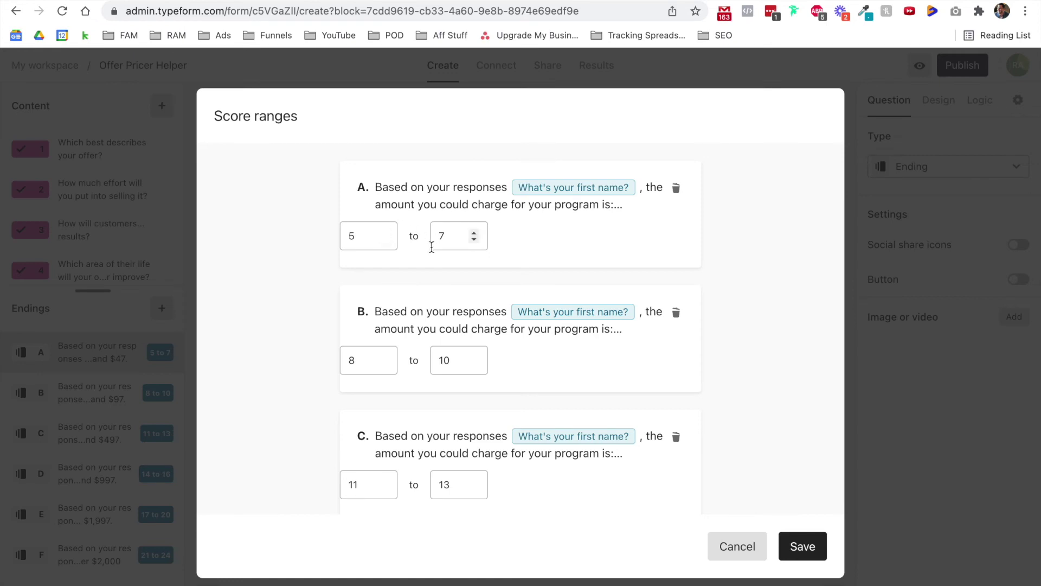
scroll(366, 357, down, 3)
scroll(366, 363, down, 5)
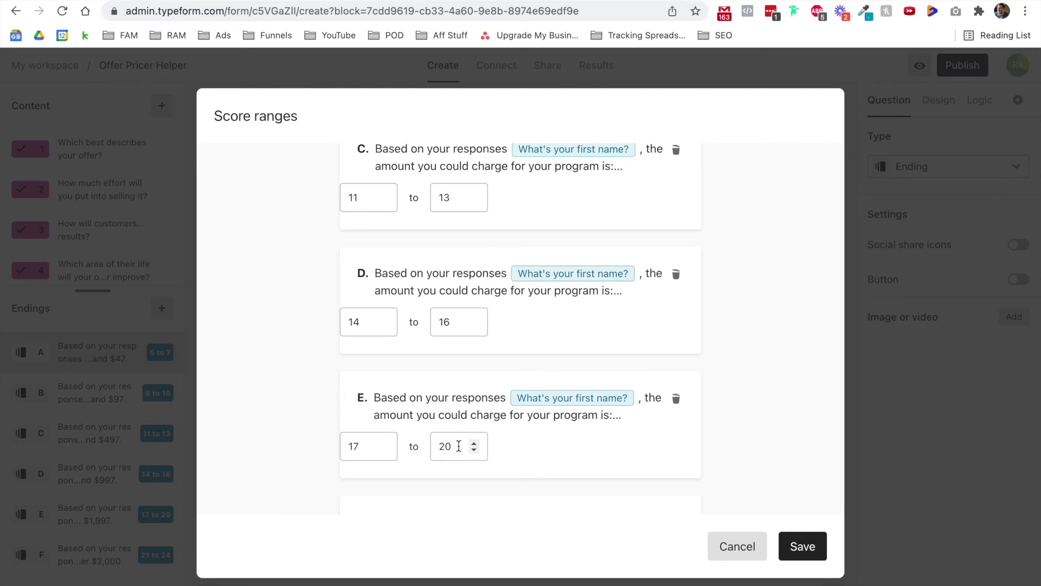
click(803, 546)
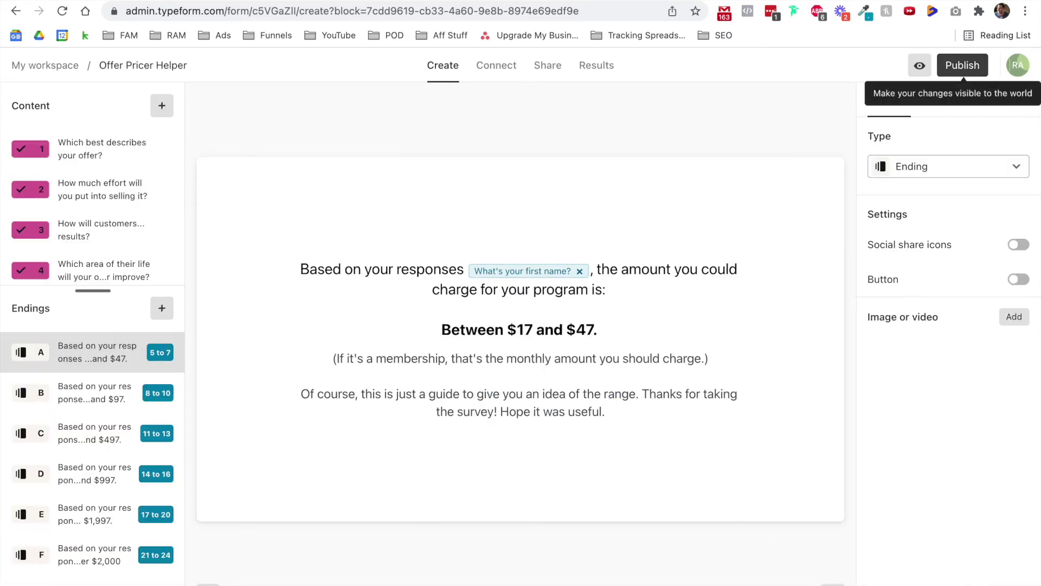
Step: In live preview, answer Consulting, A lot, DWY, Wealth and the fifth question
click(919, 65)
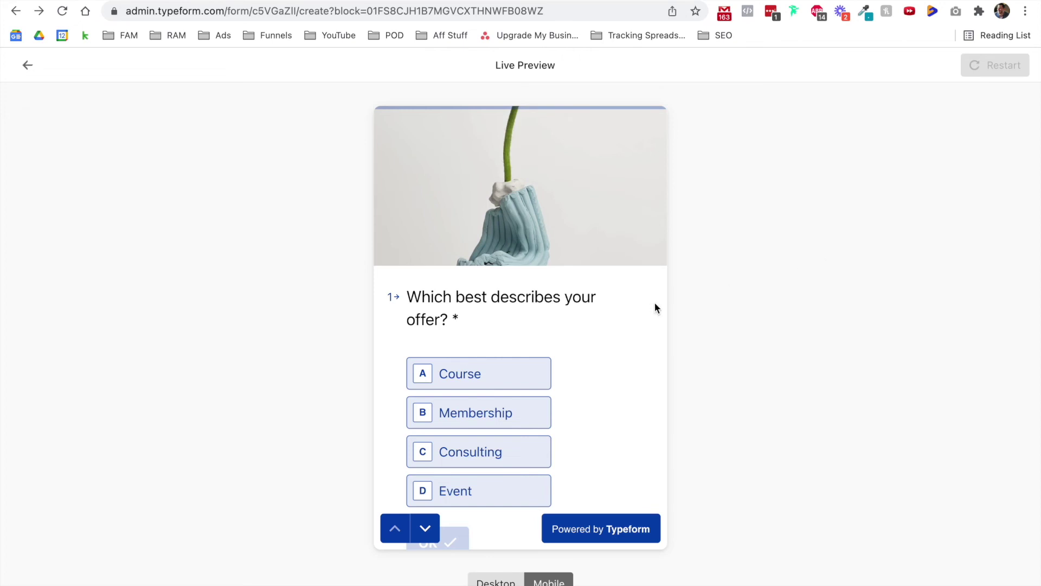
click(494, 454)
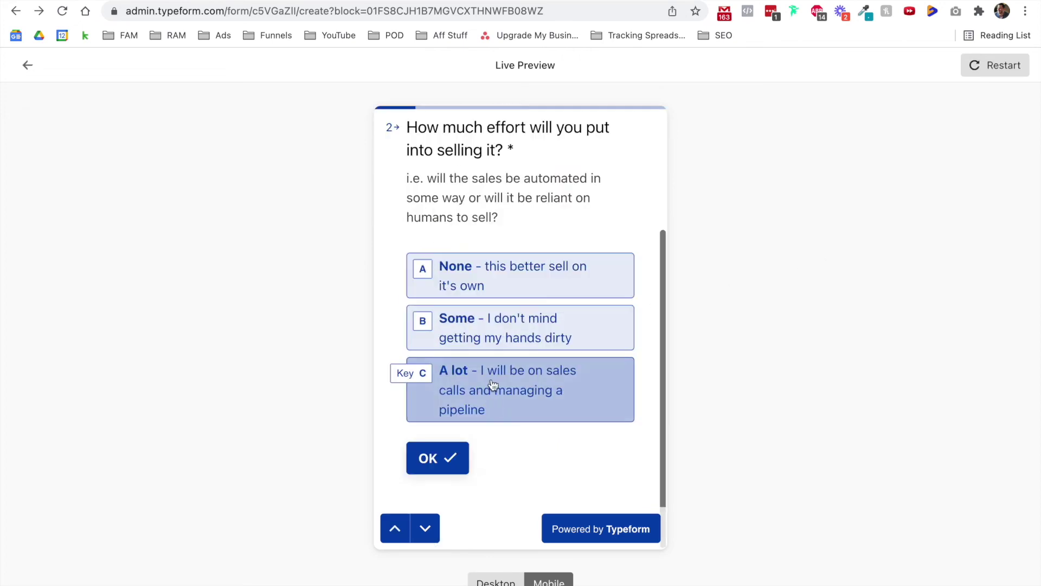
click(493, 384)
click(499, 358)
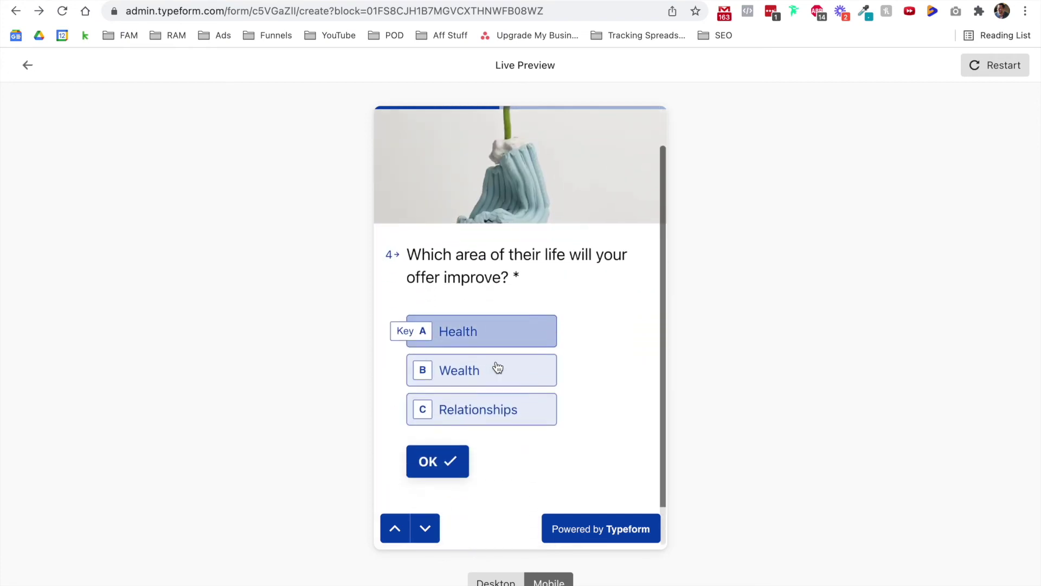
click(492, 377)
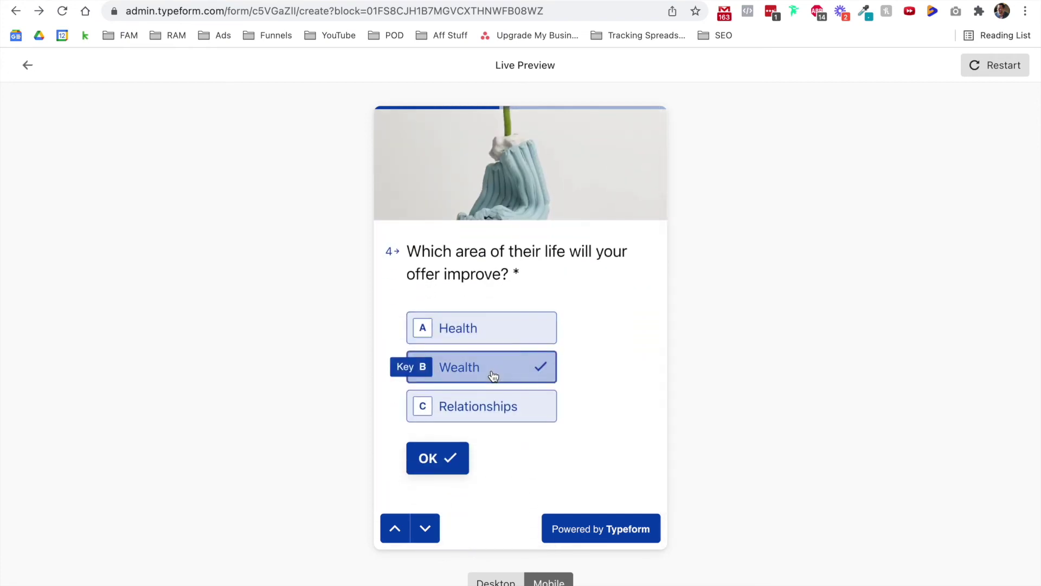
click(505, 392)
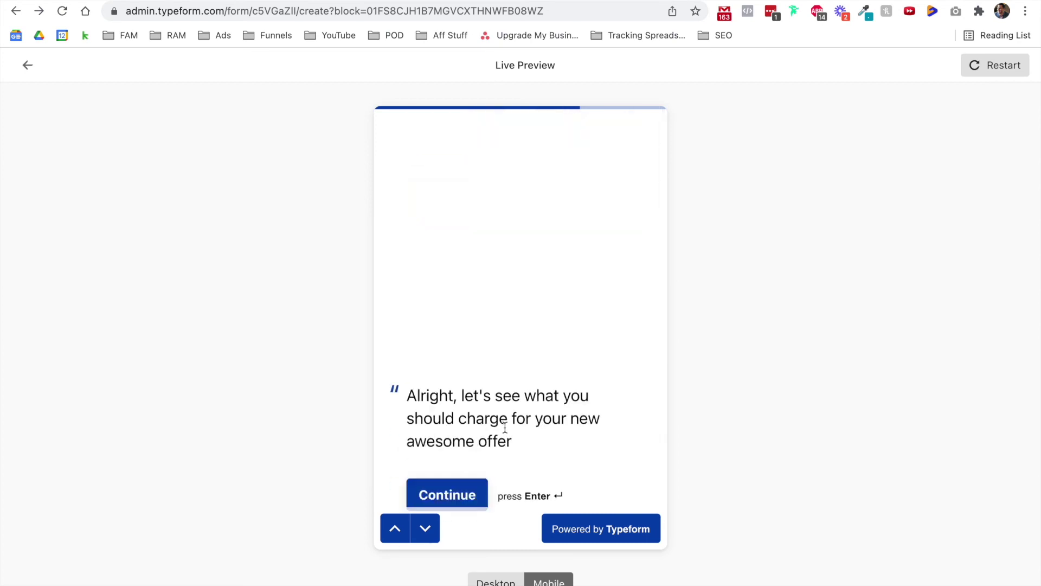
Step: Enter a first name, reach the Over $2,000 result, and restart the preview
click(465, 356)
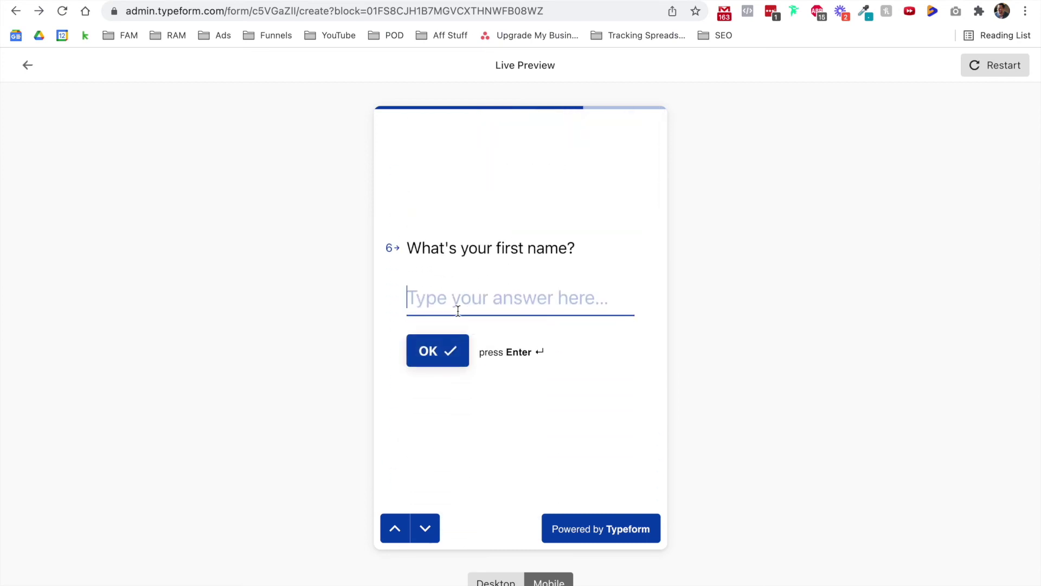
text(Cody)
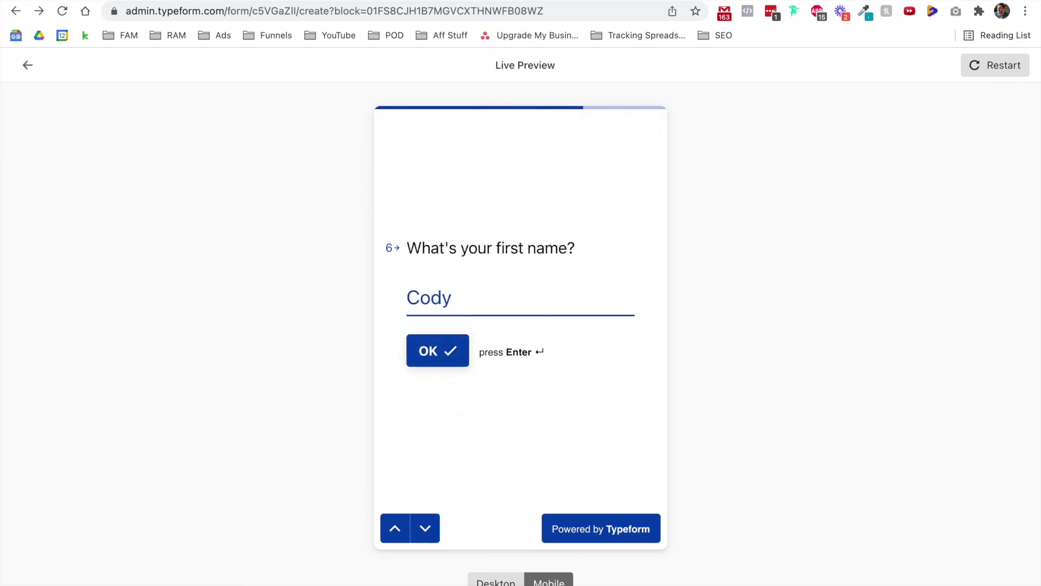
click(438, 337)
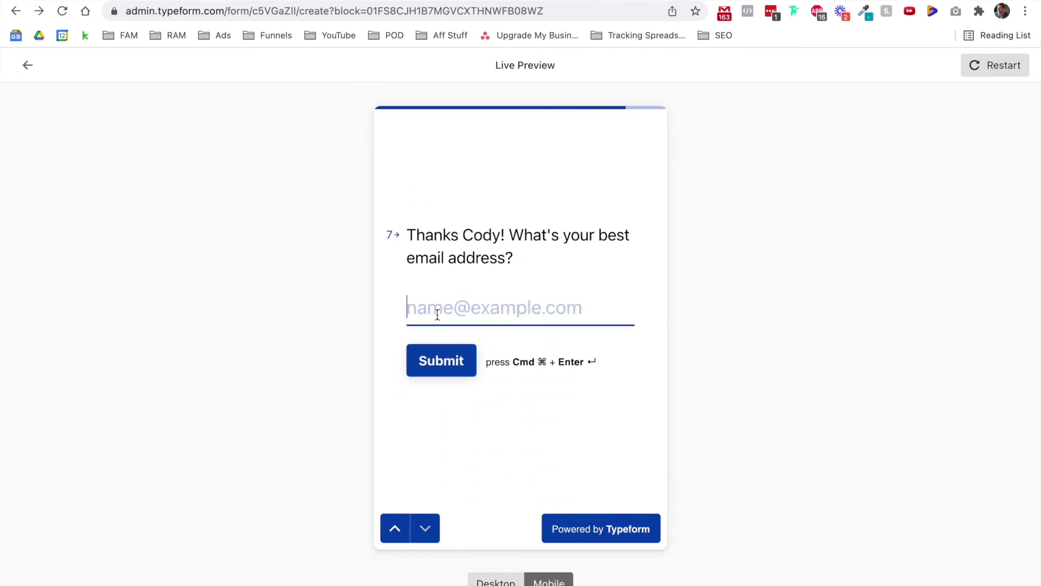
click(437, 313)
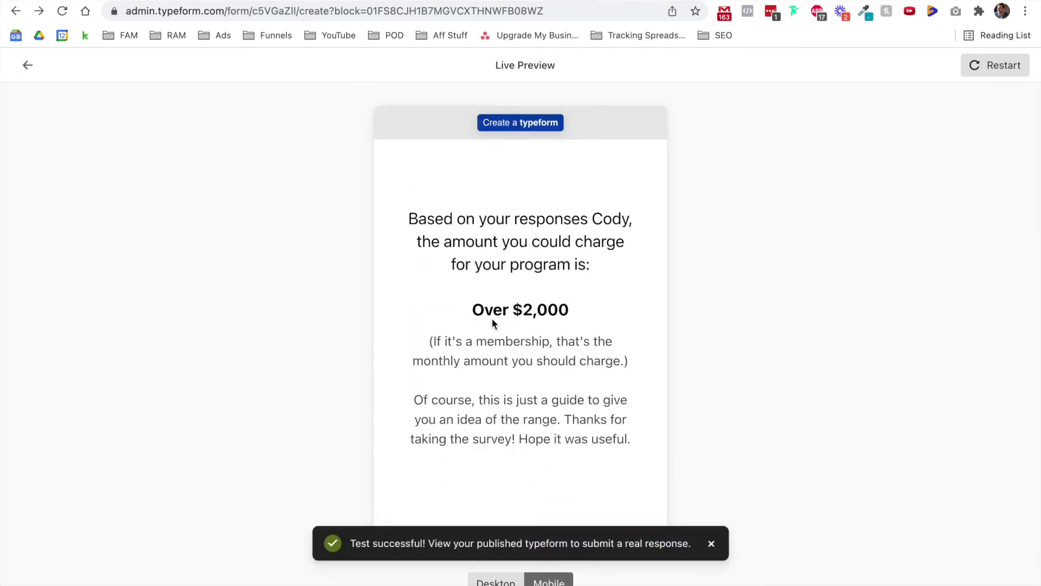
drag(473, 310, 597, 297)
click(995, 65)
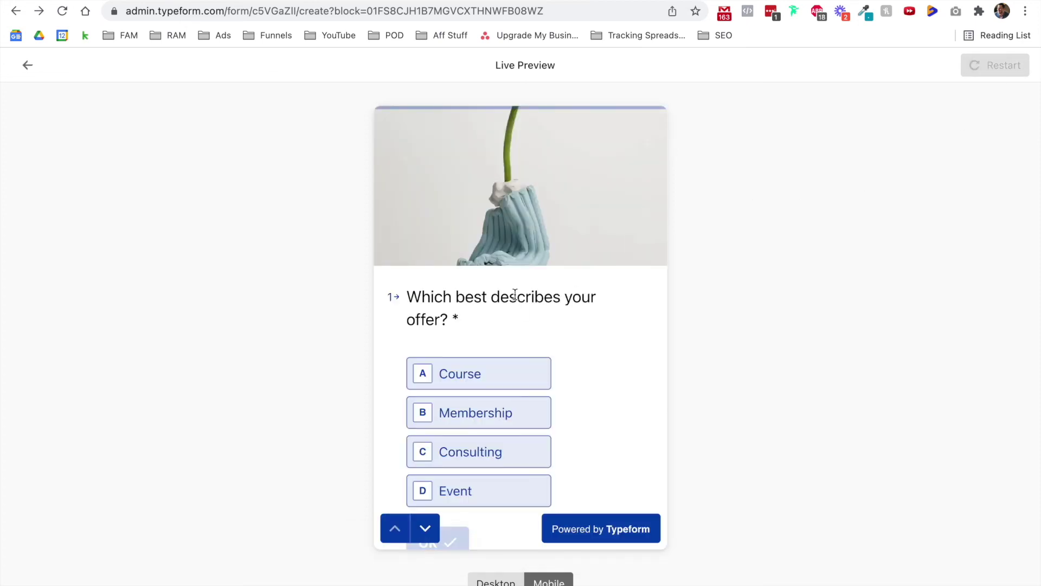
Step: Answer the preview with Membership, Some, DIY, Relationships and None
click(495, 329)
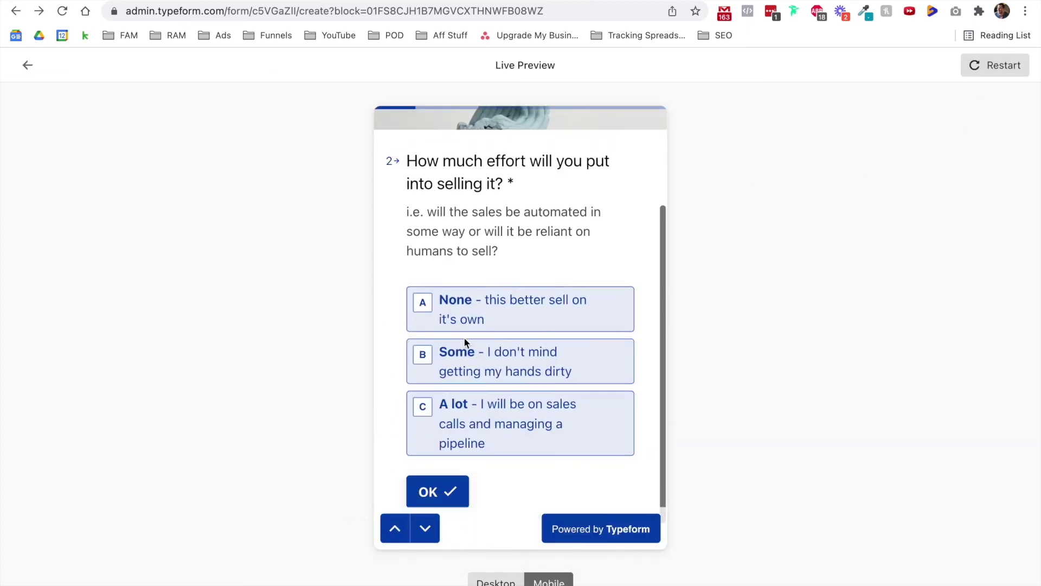
click(462, 339)
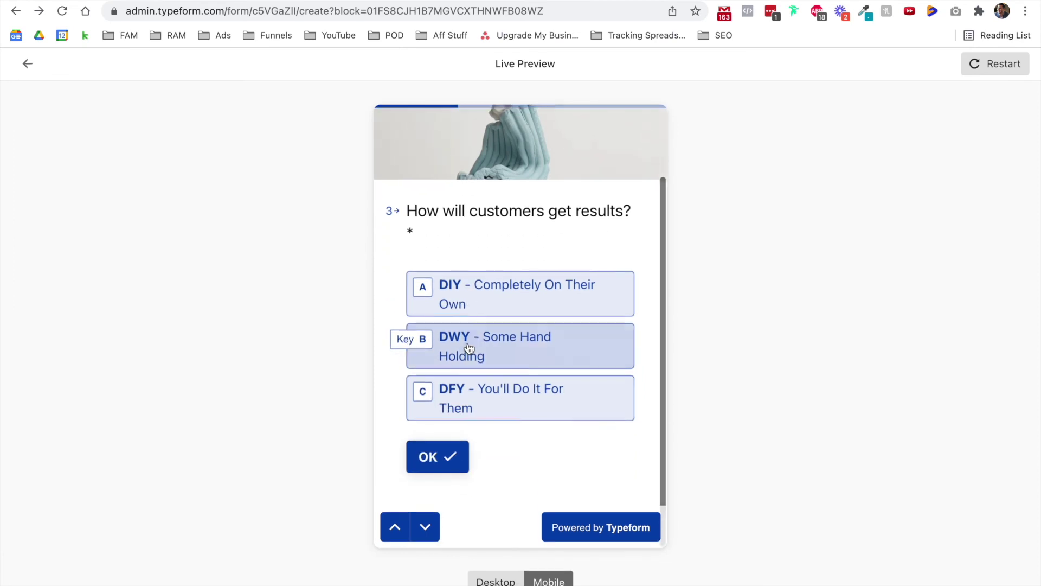
click(480, 309)
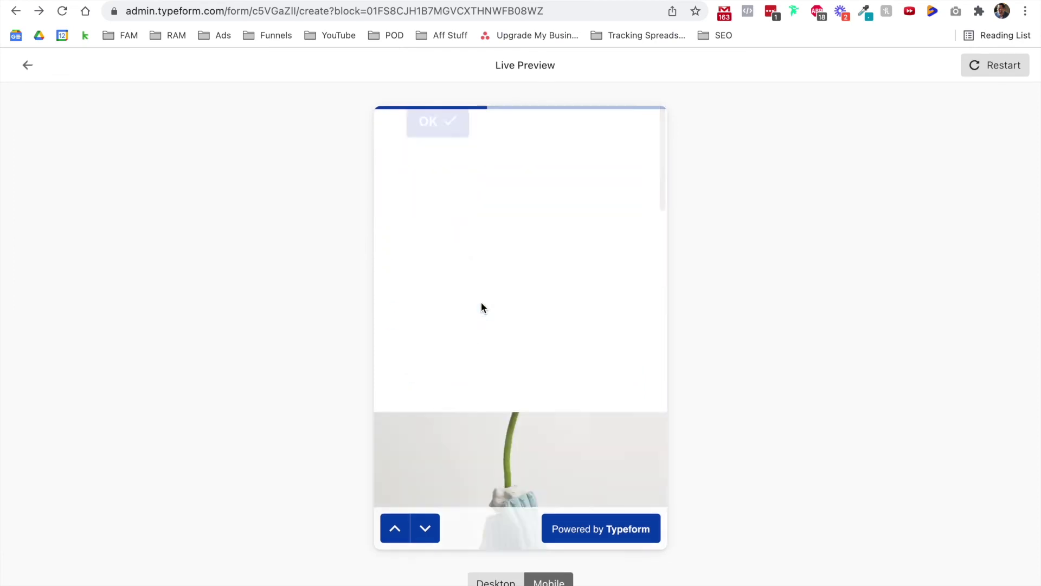
click(469, 453)
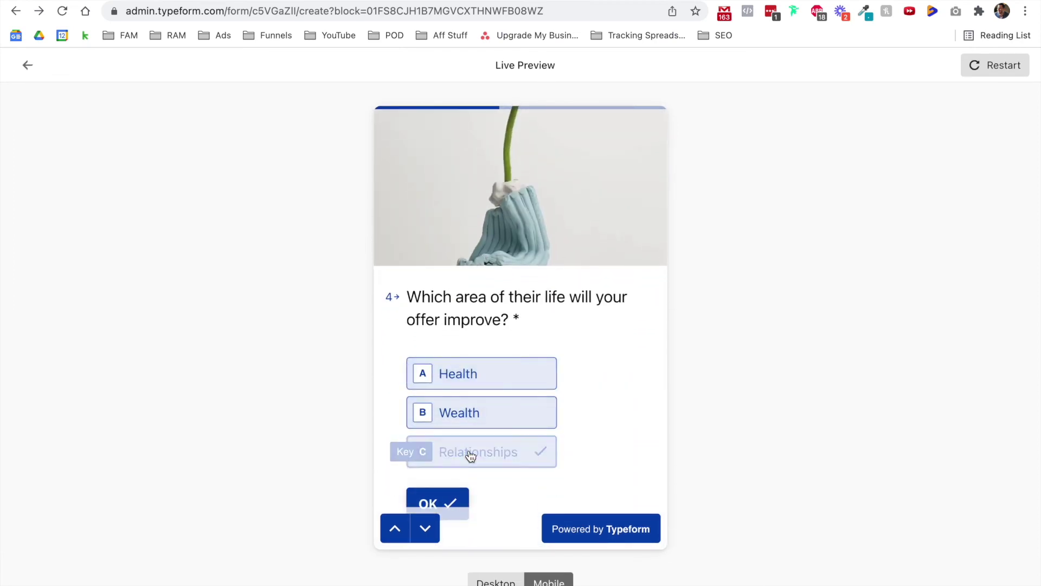
click(495, 271)
Step: Enter a first name to reach the 'Between $17 and $47.' ending, then exit Live Preview
click(459, 357)
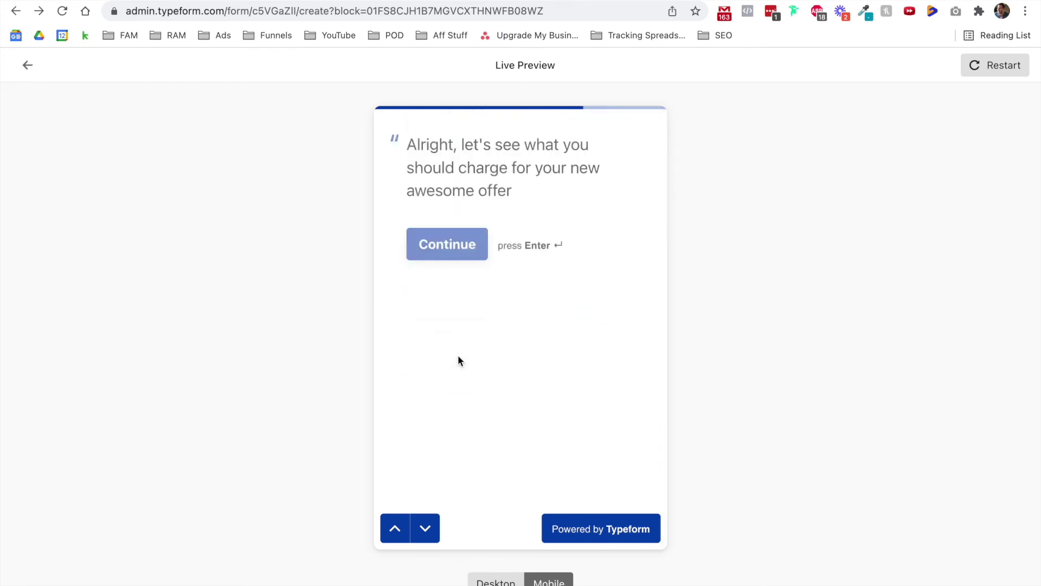
text(Cody)
key(Return)
drag(485, 299, 623, 292)
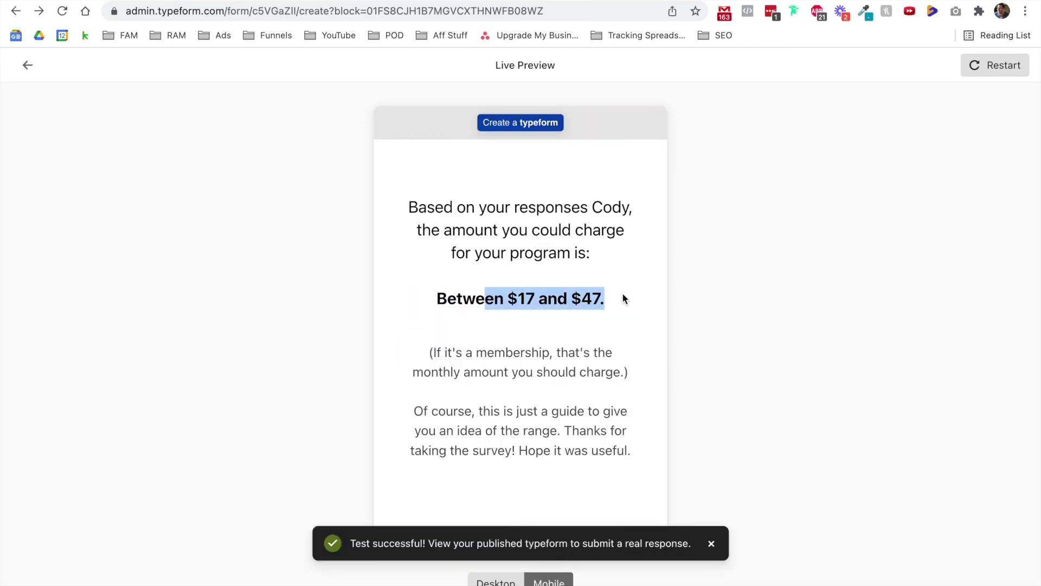
click(622, 294)
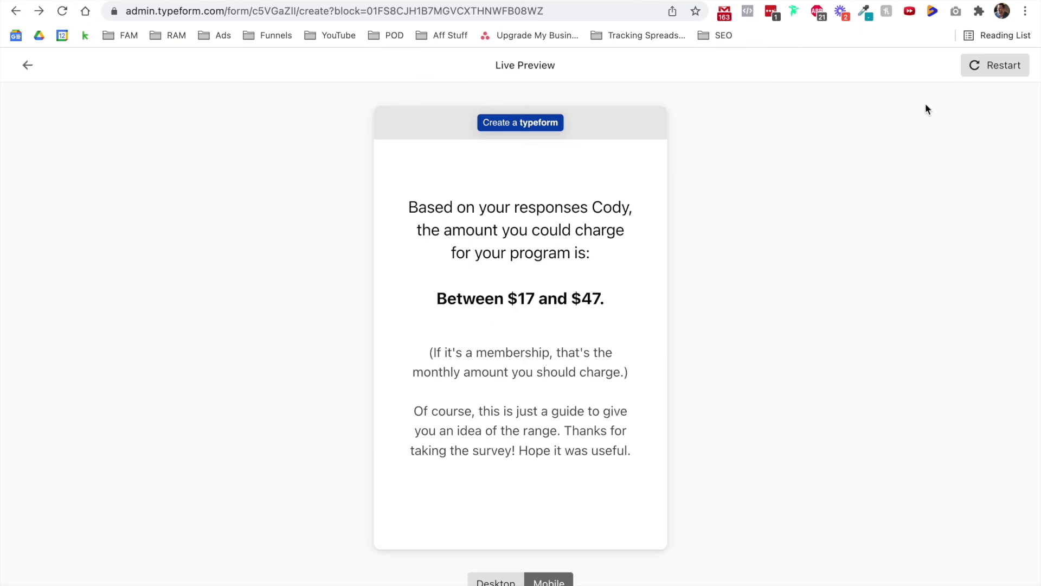
click(28, 66)
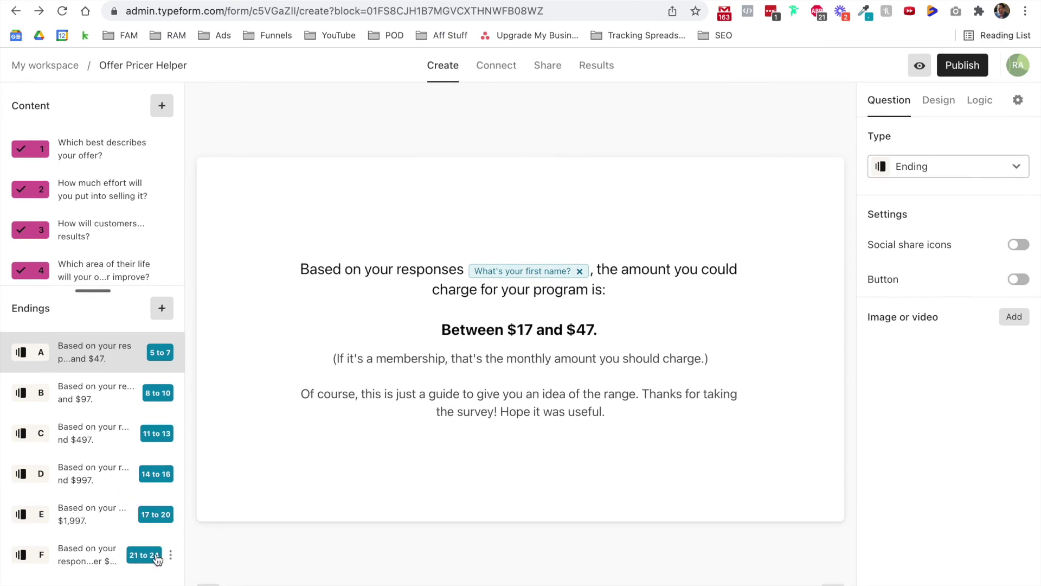
Step: Change the score ranges so ending E covers 17–19 and ending F covers 20–24, and save
click(139, 559)
scroll(418, 402, down, 8)
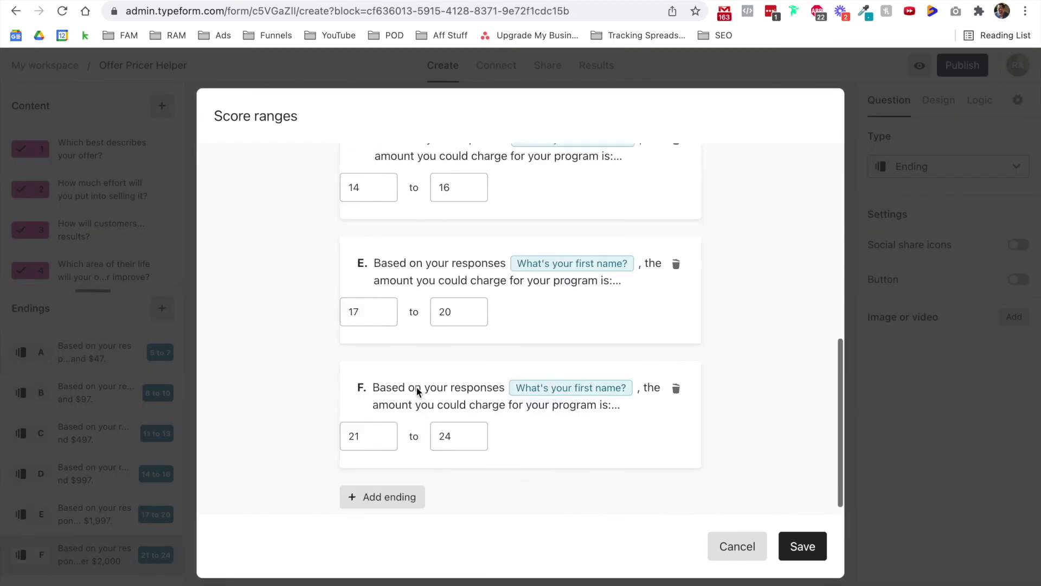
click(384, 432)
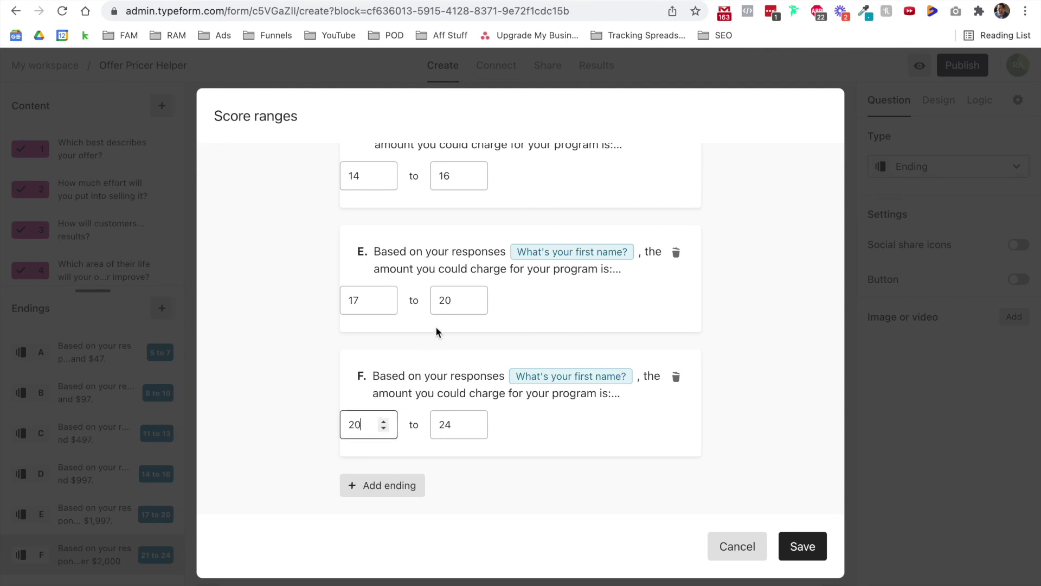
click(474, 303)
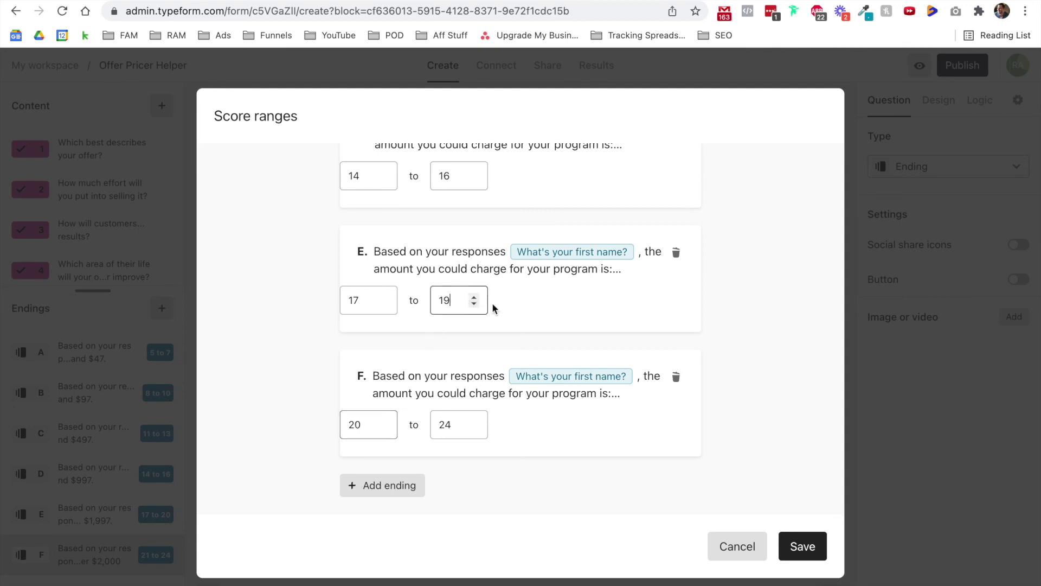
click(382, 306)
scroll(386, 308, up, 2)
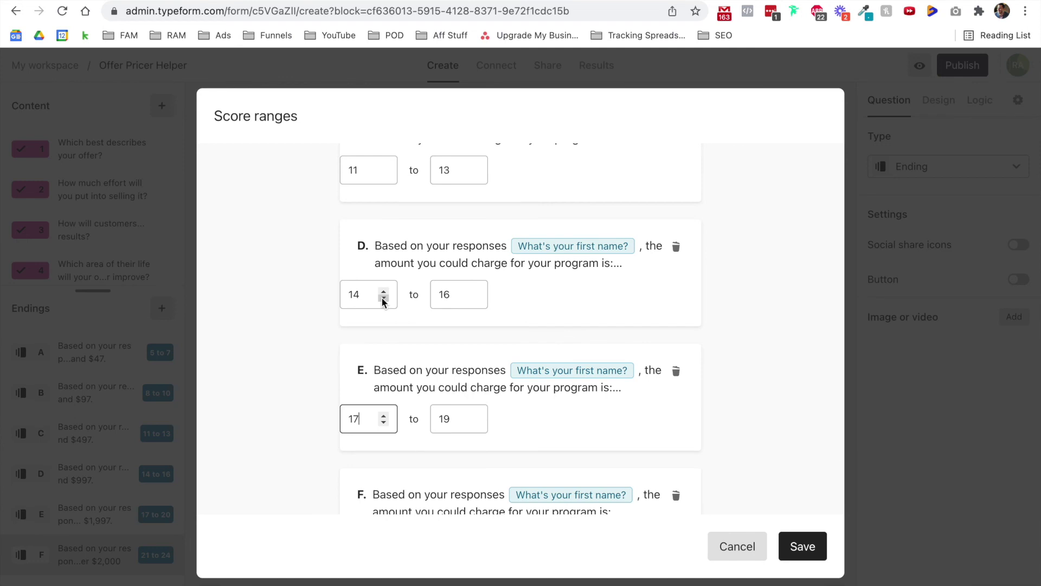
key(shift+Tab)
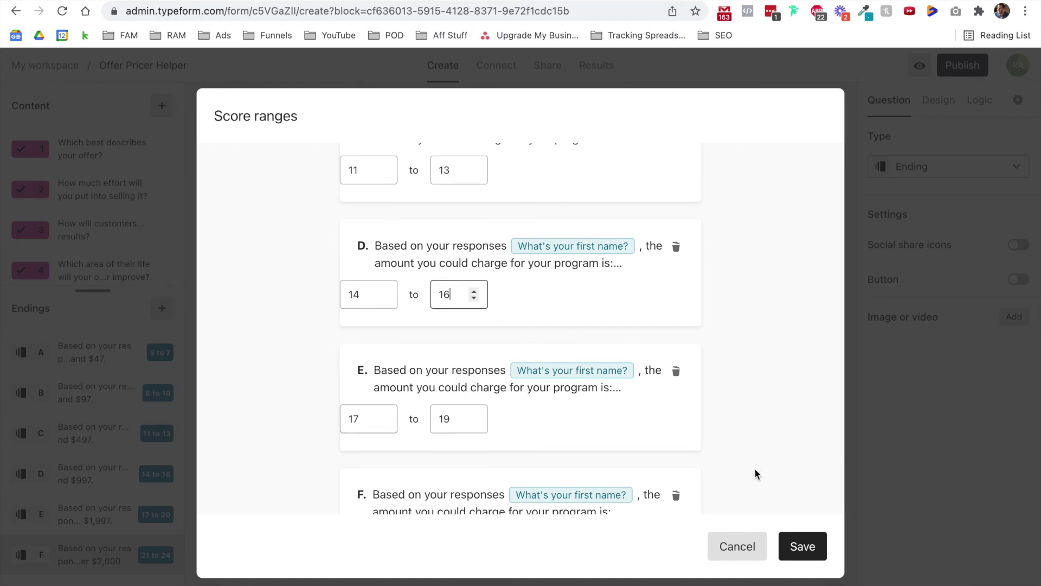
click(802, 544)
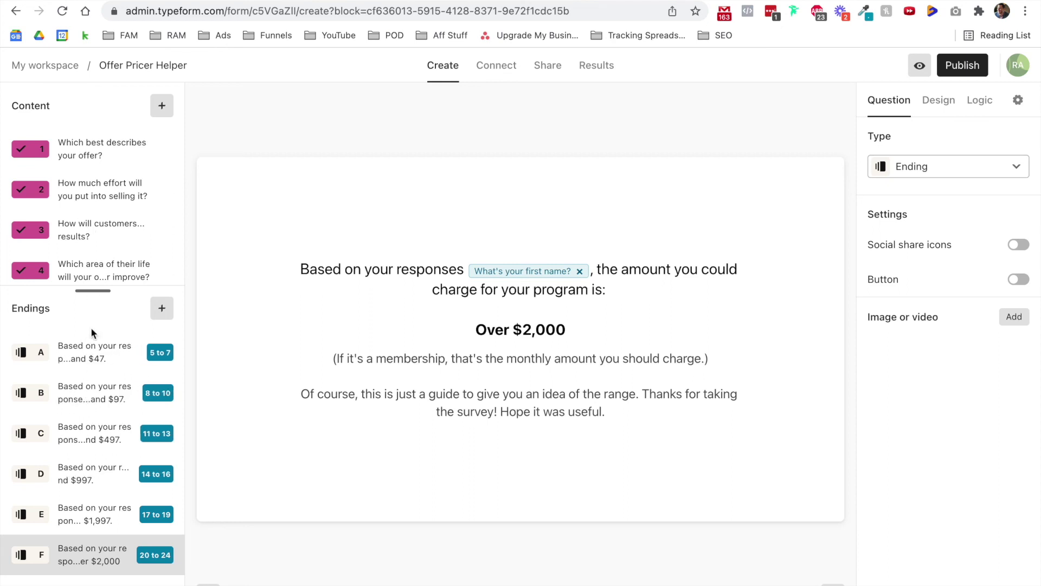
Step: Duplicate question 3 'How will customers get results?' and change the copy to Multiple Choice
click(71, 200)
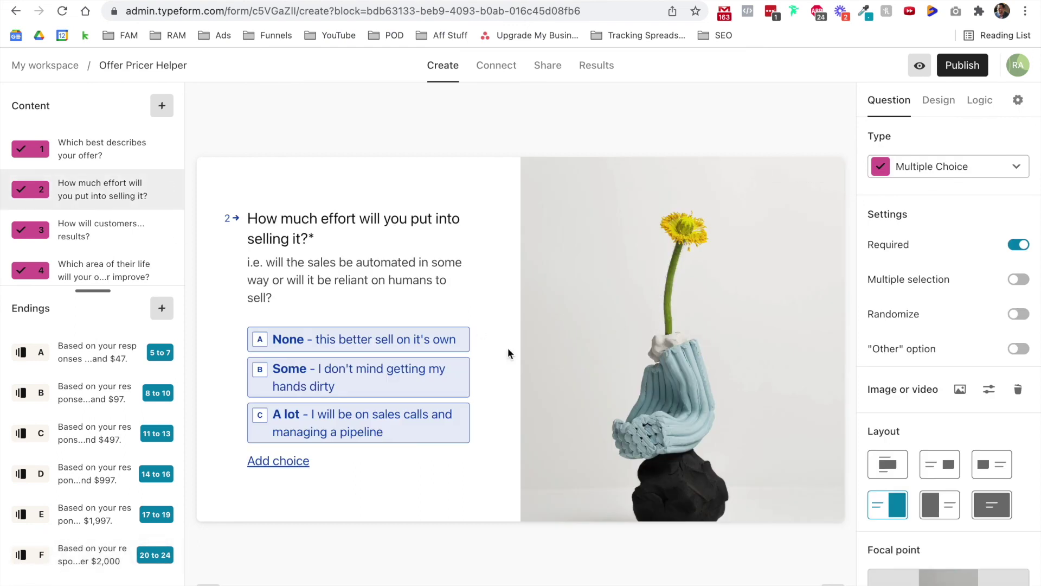
click(64, 231)
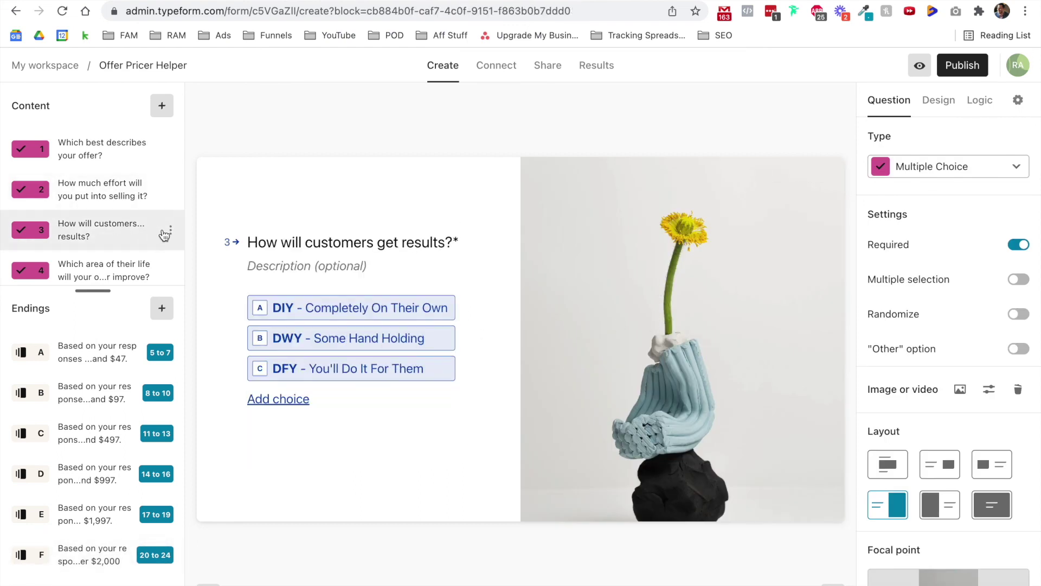
click(167, 229)
click(199, 246)
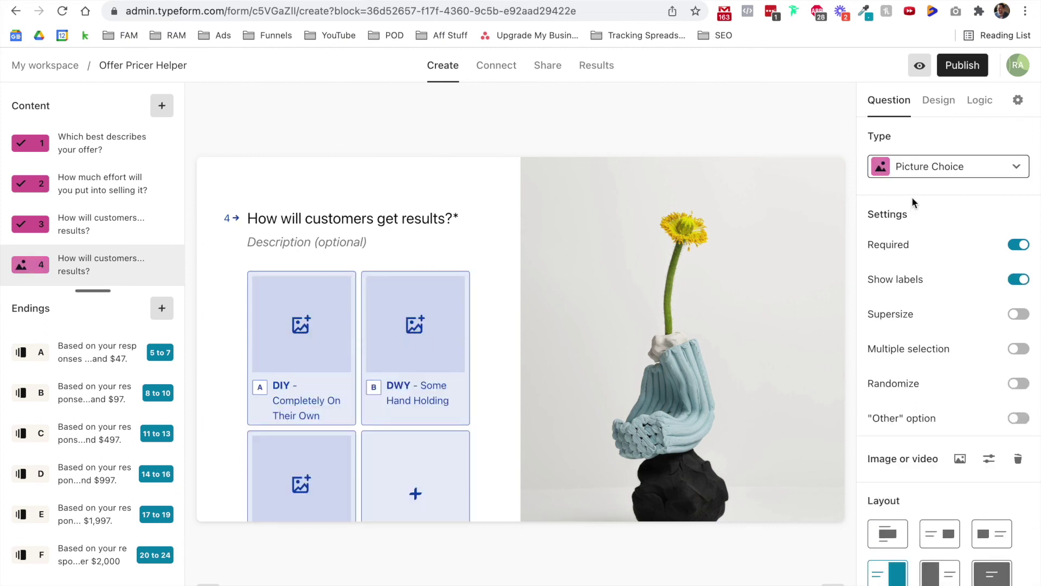
click(922, 171)
click(918, 196)
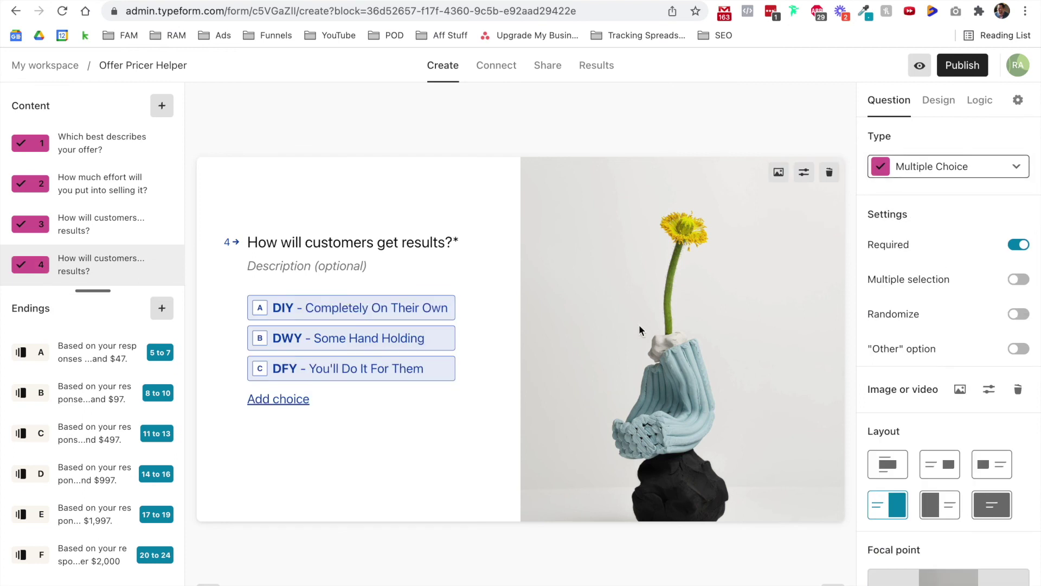